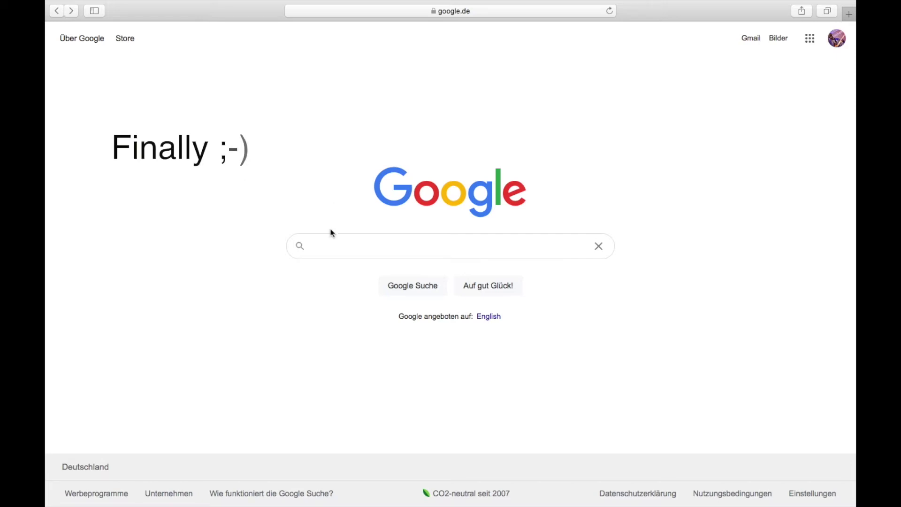
Search Google for 'public peace configurator' and open the top result
left_click(388, 246)
type("p")
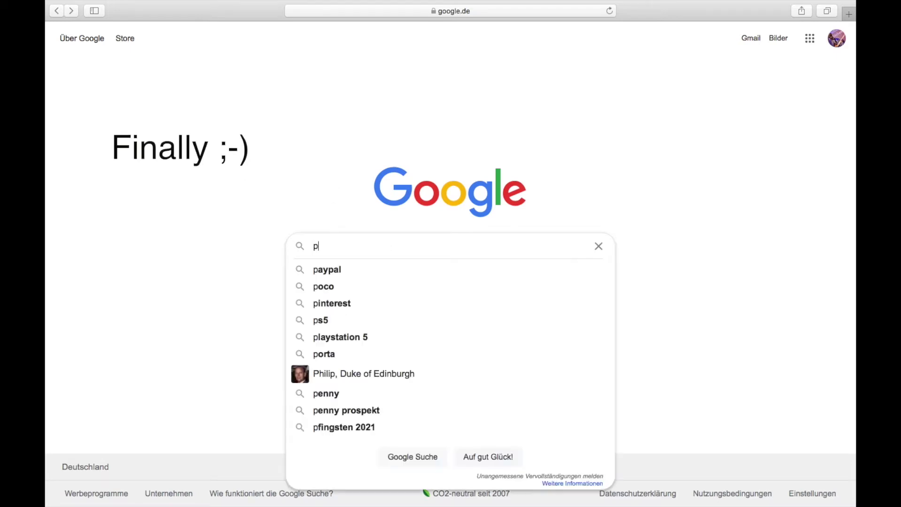
type("ublic ")
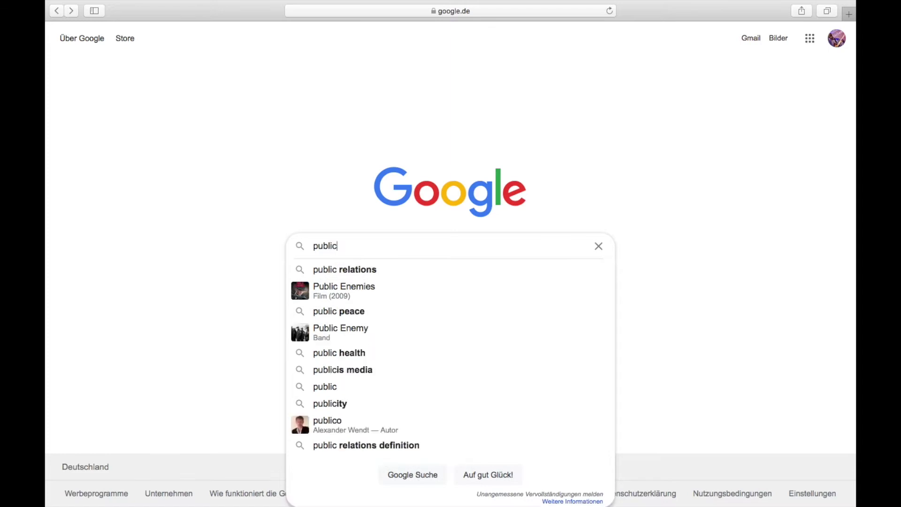
type("peac")
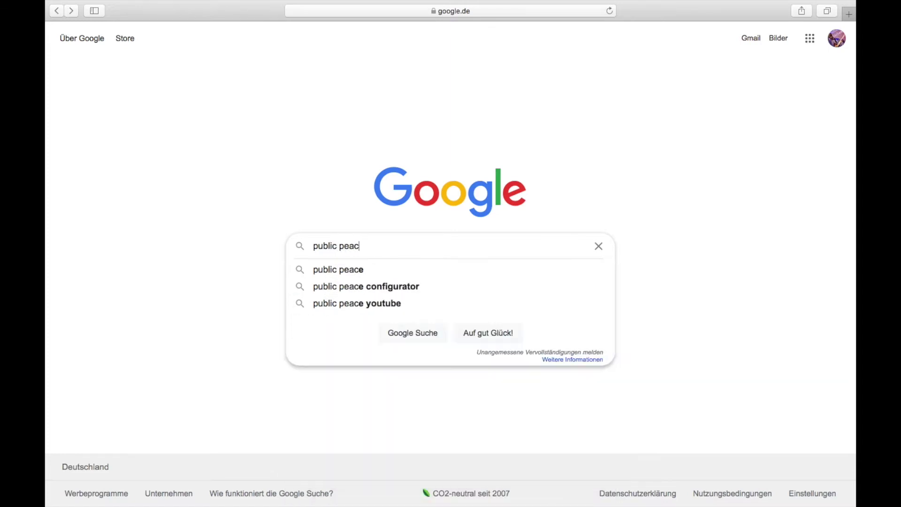
type("e")
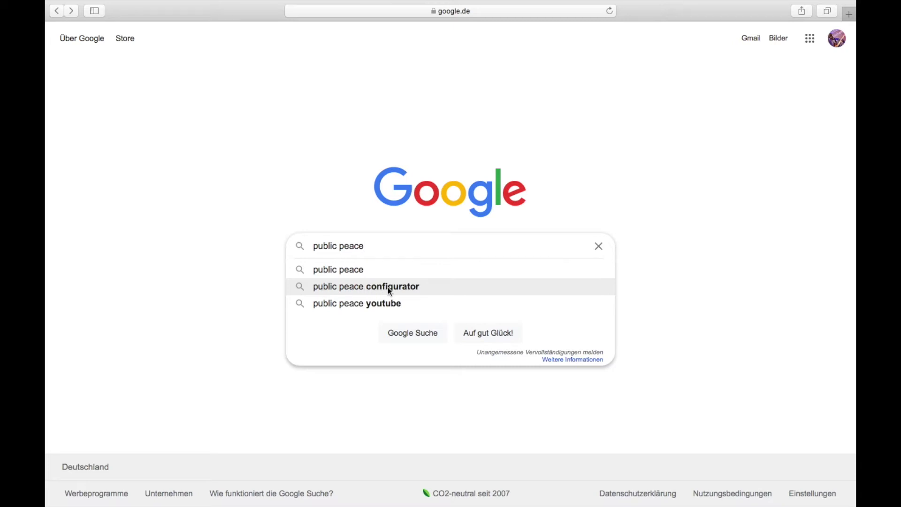
left_click(411, 287)
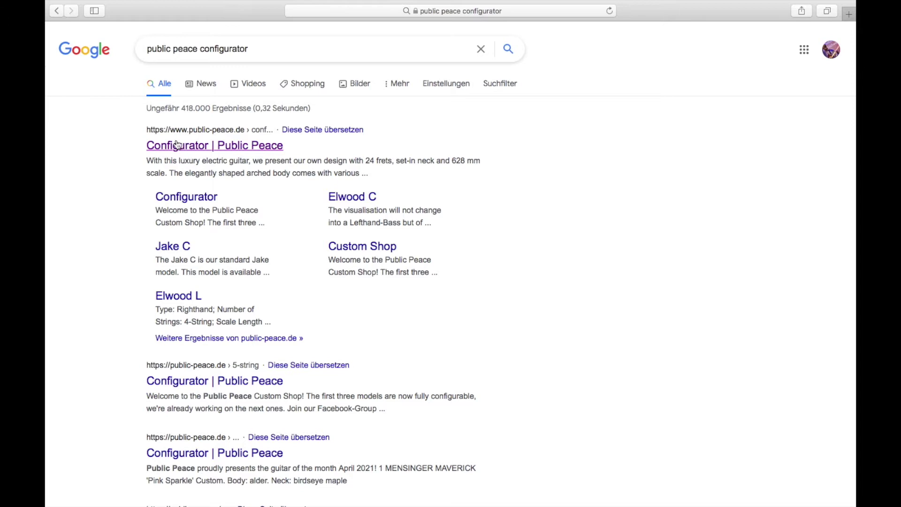
left_click(210, 146)
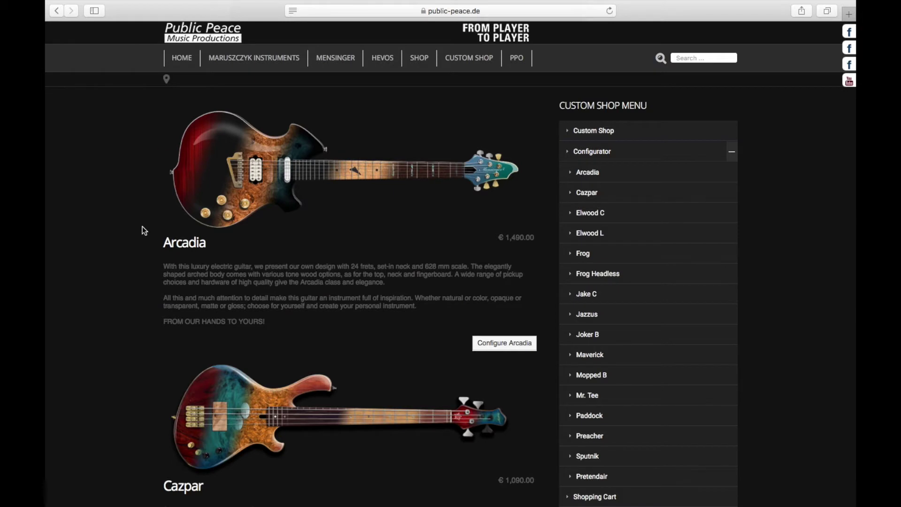
scroll(127, 248, "down", 10)
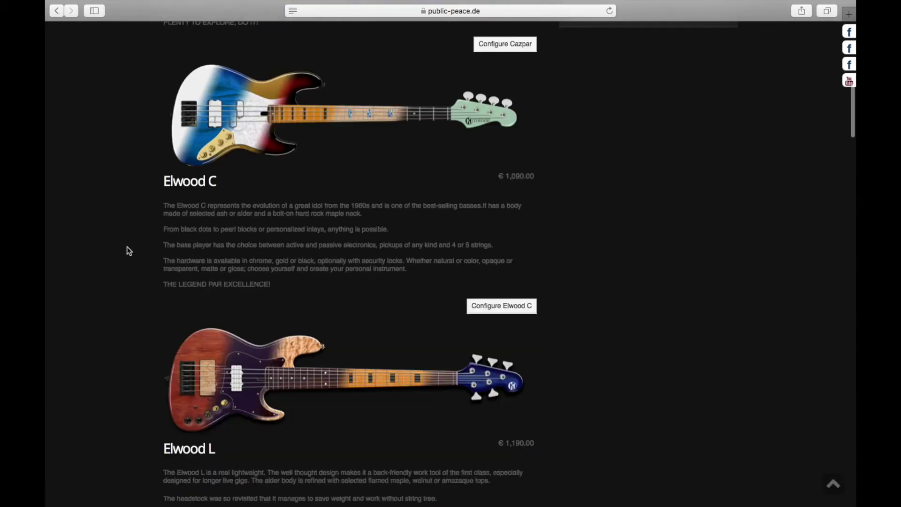
scroll(127, 246, "down", 6)
scroll(127, 246, "down", 6)
scroll(127, 247, "down", 5)
scroll(127, 248, "down", 4)
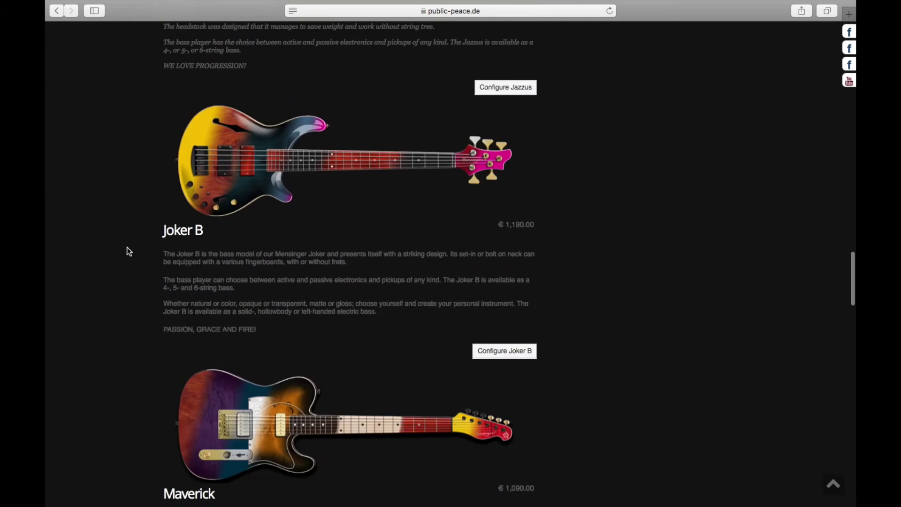
scroll(128, 251, "down", 5)
scroll(128, 251, "down", 2)
scroll(128, 250, "down", 6)
scroll(128, 250, "down", 6)
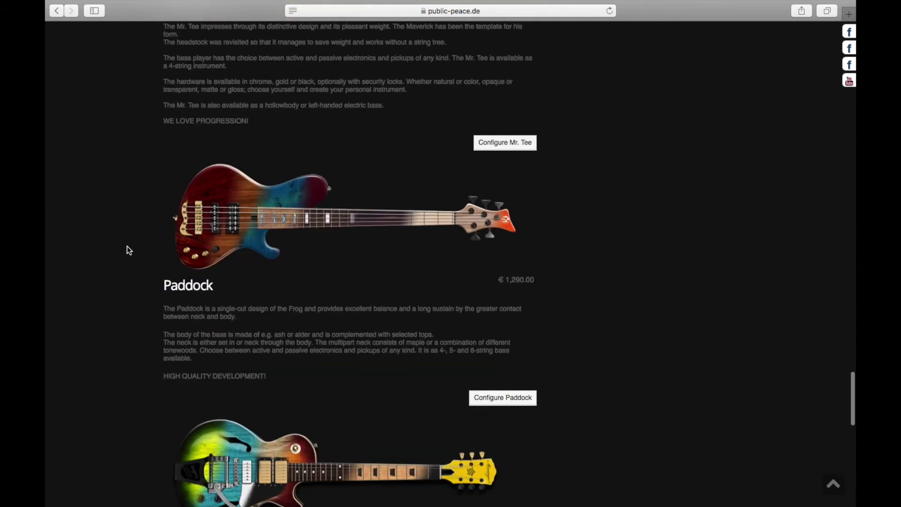
scroll(129, 251, "down", 2)
scroll(128, 250, "down", 6)
scroll(128, 251, "down", 5)
scroll(129, 249, "up", 13)
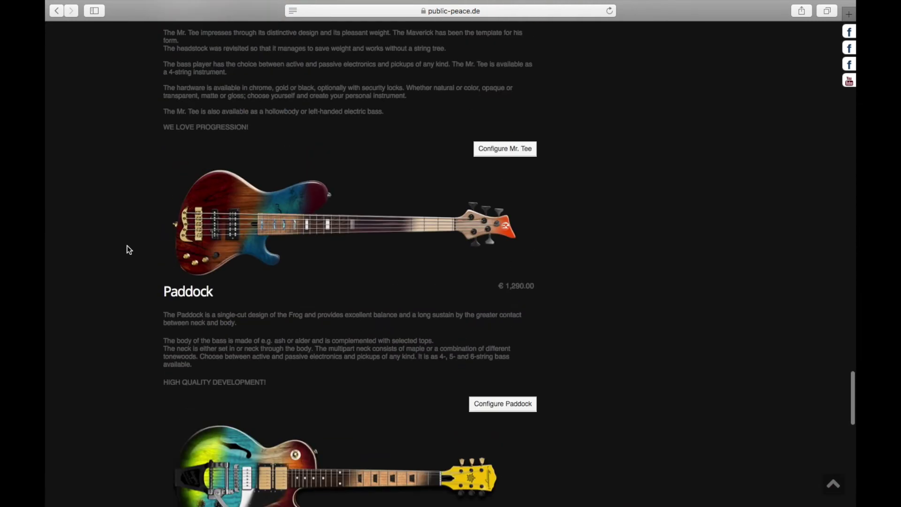
scroll(128, 250, "up", 5)
scroll(128, 249, "up", 2)
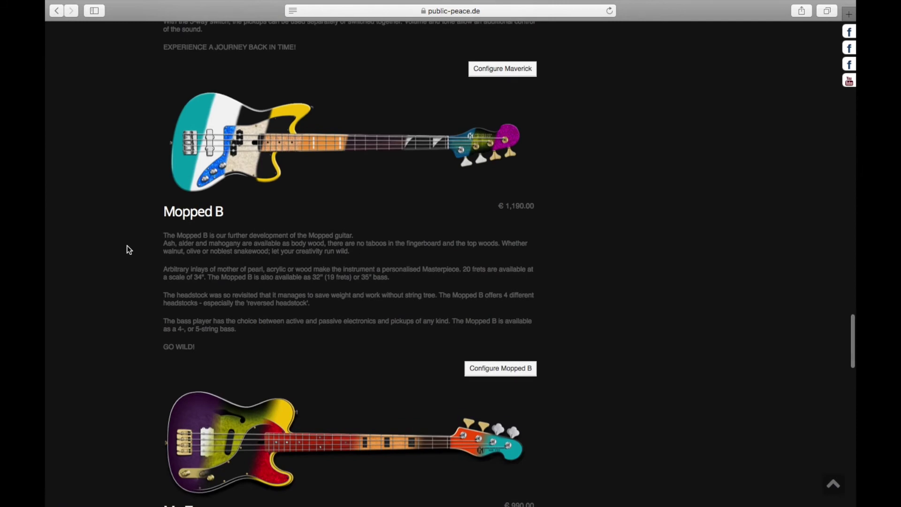
scroll(129, 250, "up", 5)
scroll(128, 250, "up", 5)
scroll(128, 250, "up", 5)
scroll(129, 250, "up", 5)
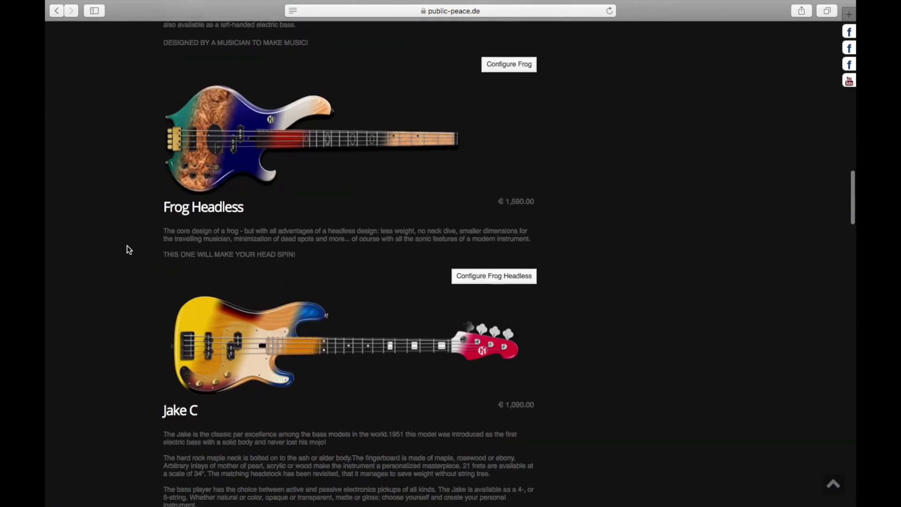
scroll(129, 250, "up", 2)
scroll(128, 250, "down", 5)
scroll(128, 250, "down", 5)
scroll(128, 250, "down", 5)
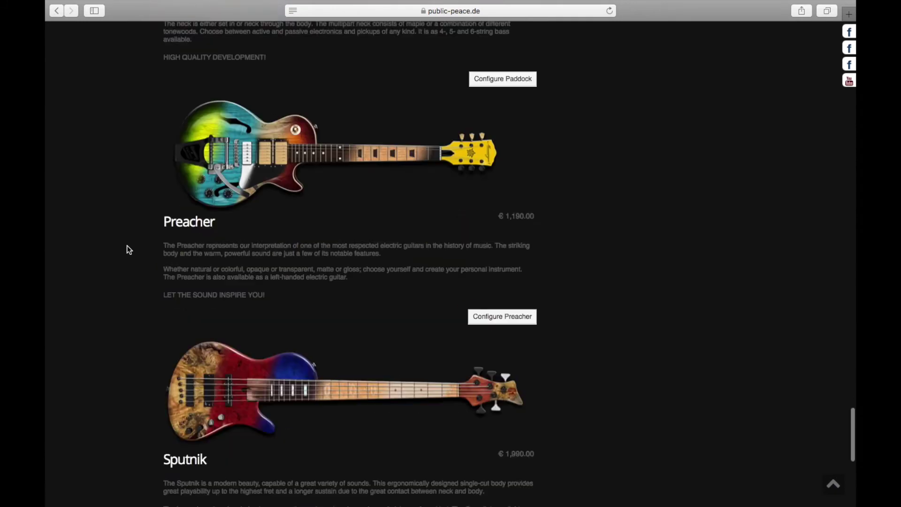
scroll(128, 249, "down", 5)
scroll(127, 249, "up", 4)
scroll(125, 250, "up", 2)
scroll(123, 249, "up", 1)
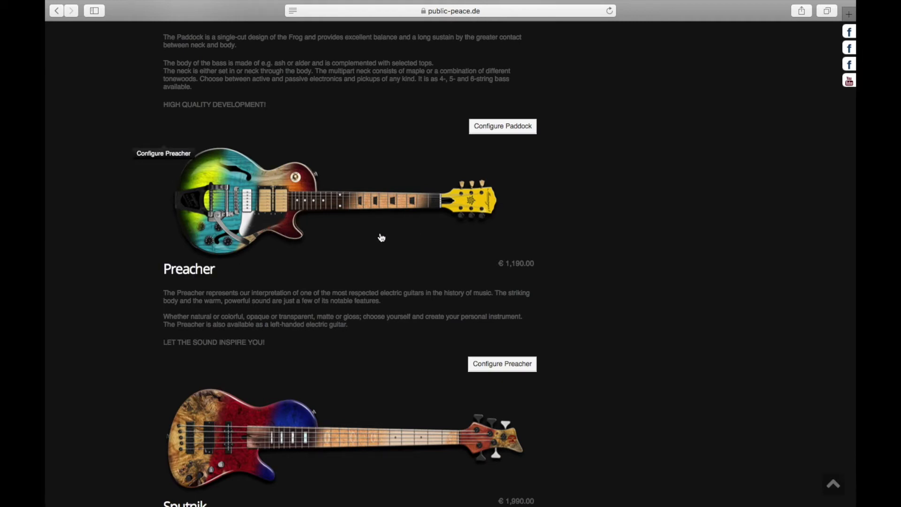
Open the Preacher configurator, keeping the righthand 6-string, 628mm, 22-fret defaults
left_click(197, 273)
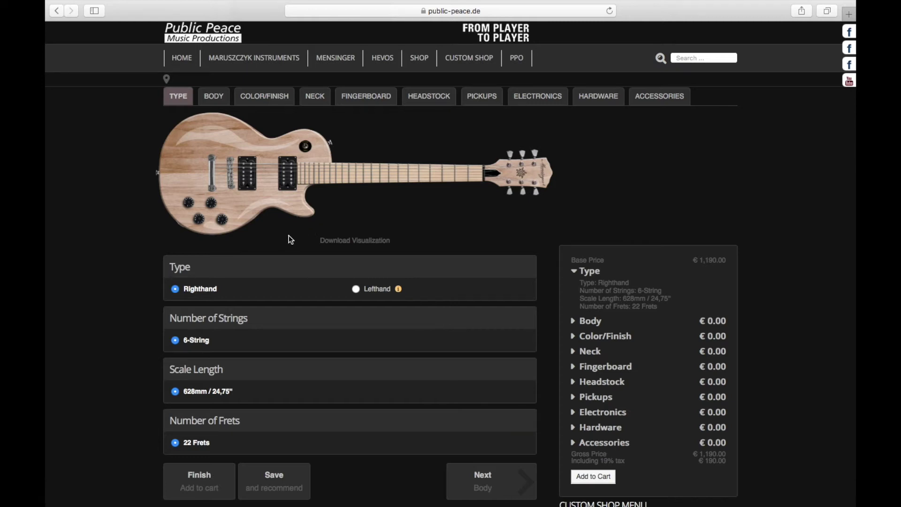
scroll(224, 297, "down", 2)
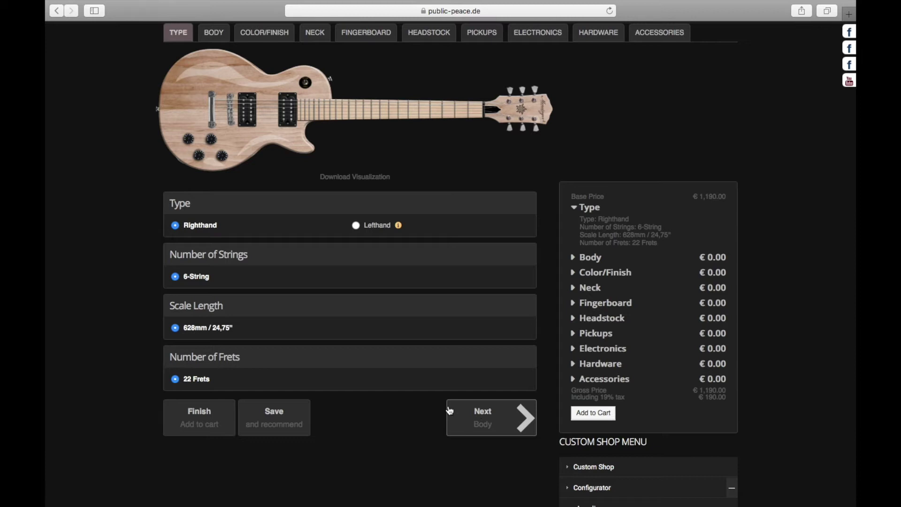
Make the Preacher body a hollowbody in ash with a flamed maple top
left_click(505, 412)
scroll(138, 296, "down", 3)
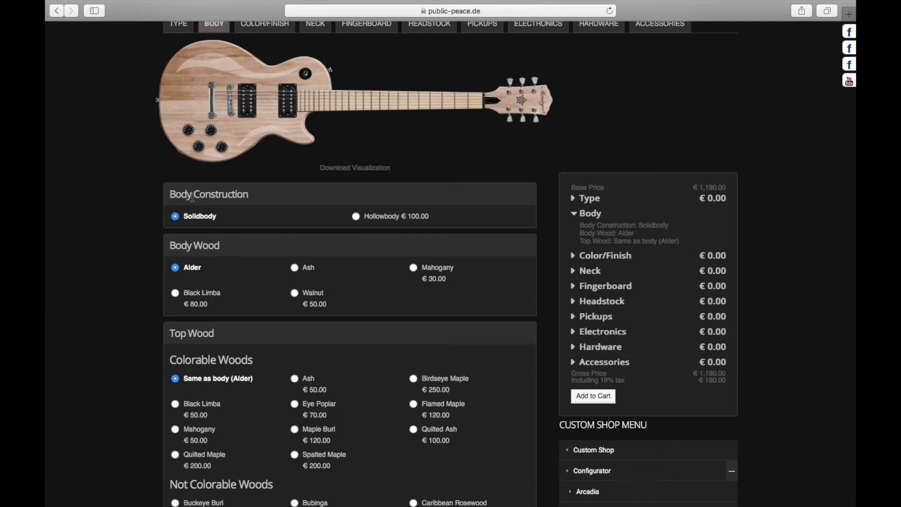
left_click(356, 217)
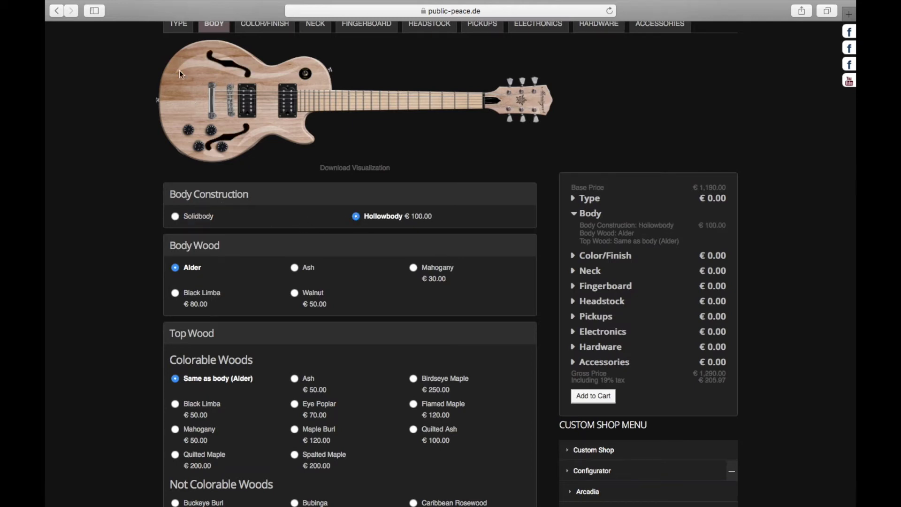
scroll(242, 285, "down", 2)
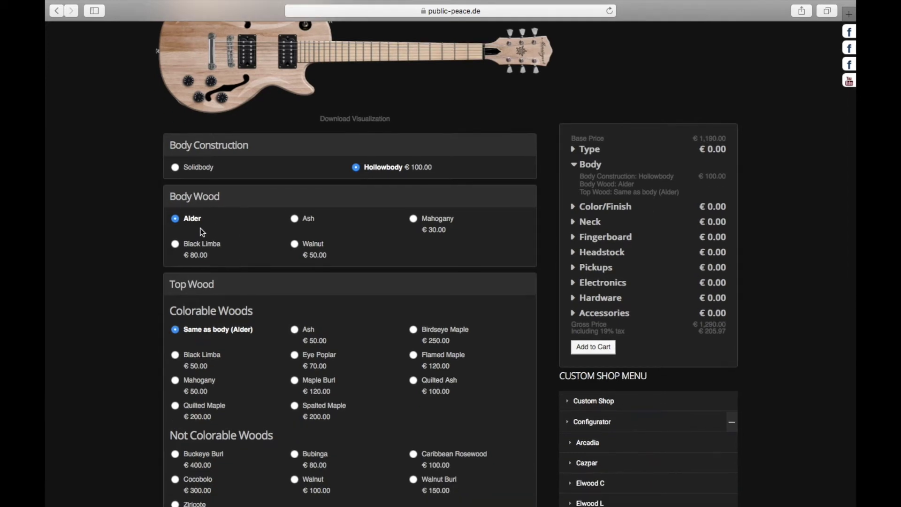
scroll(239, 229, "up", 1)
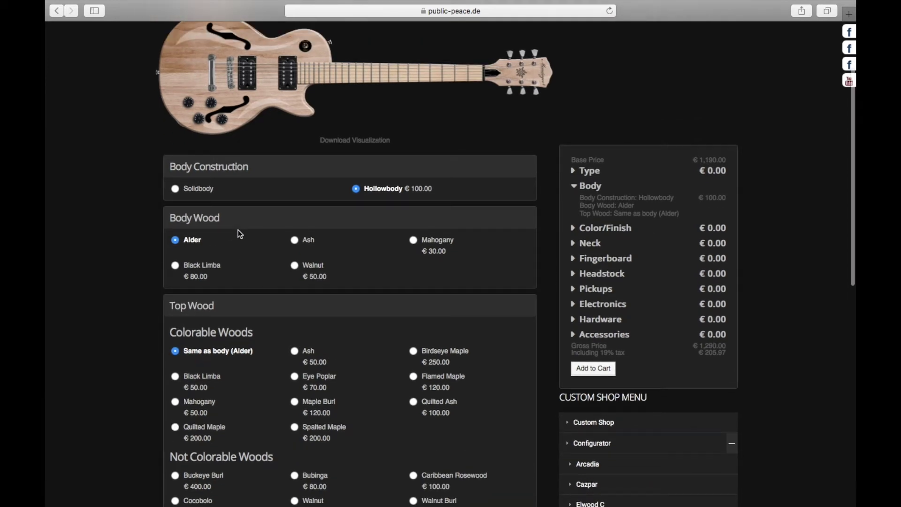
left_click(296, 241)
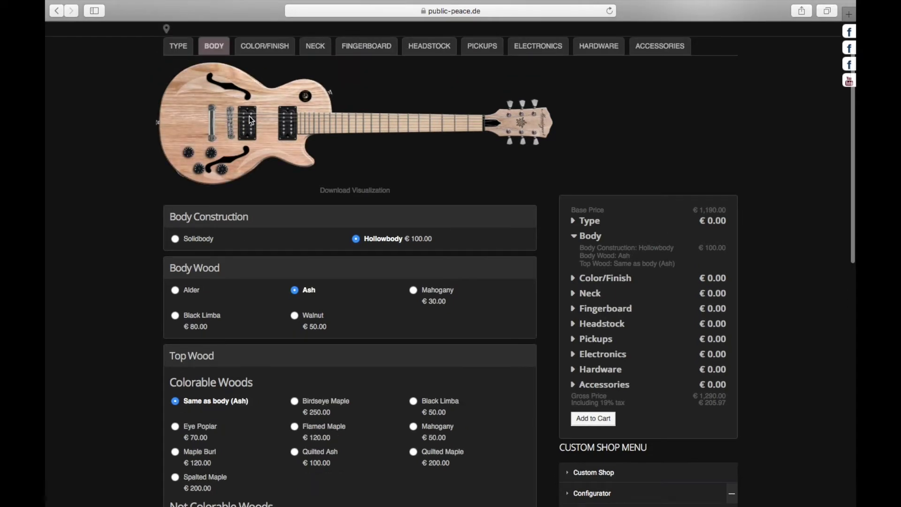
scroll(240, 127, "down", 1)
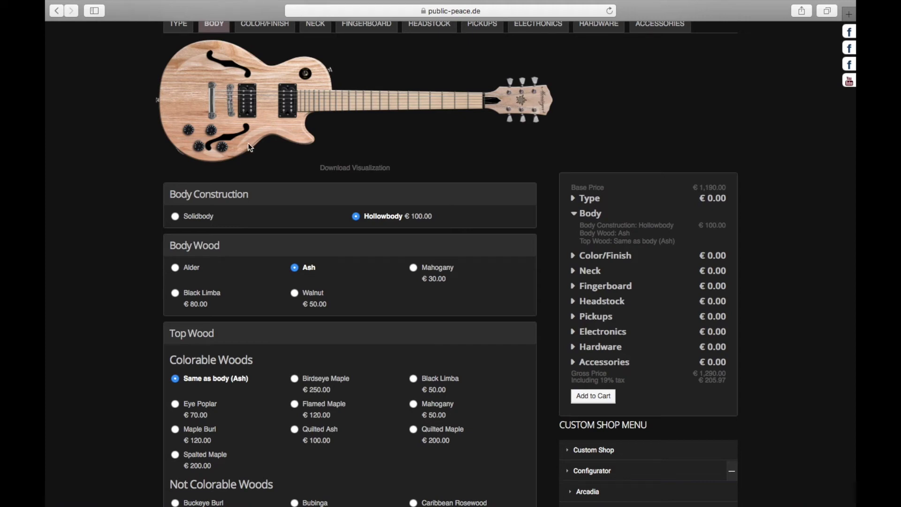
scroll(266, 181, "down", 3)
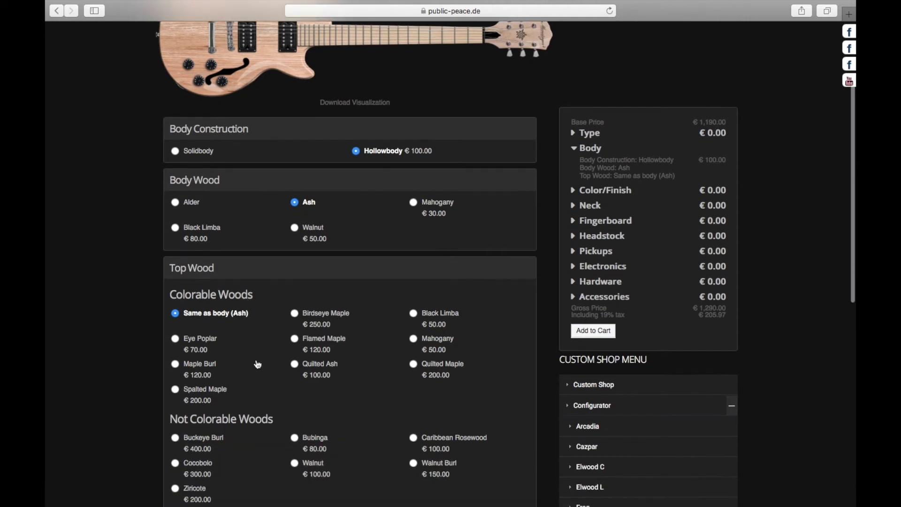
scroll(256, 364, "down", 2)
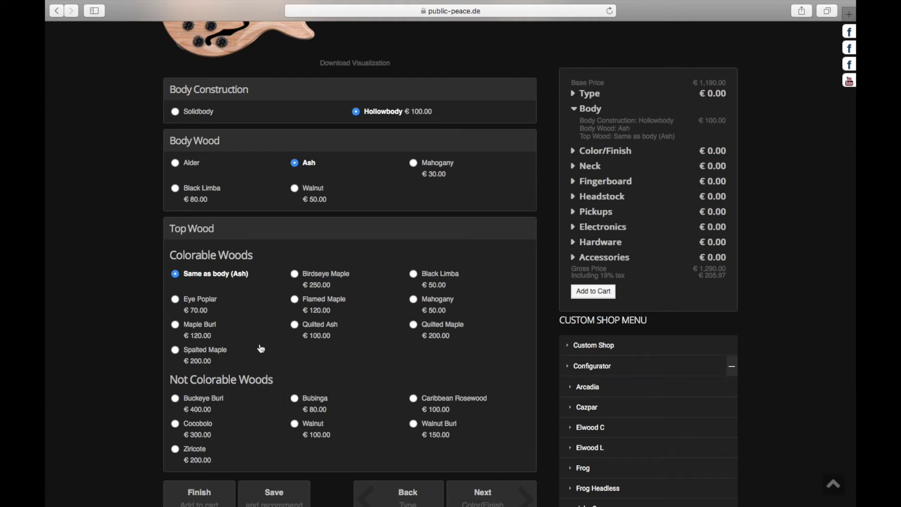
left_click(294, 299)
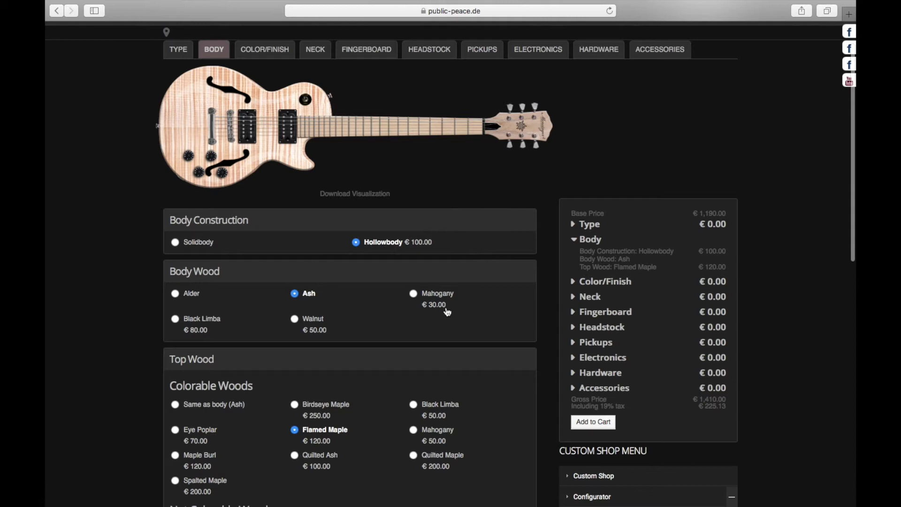
scroll(430, 314, "down", 2)
scroll(419, 395, "down", 3)
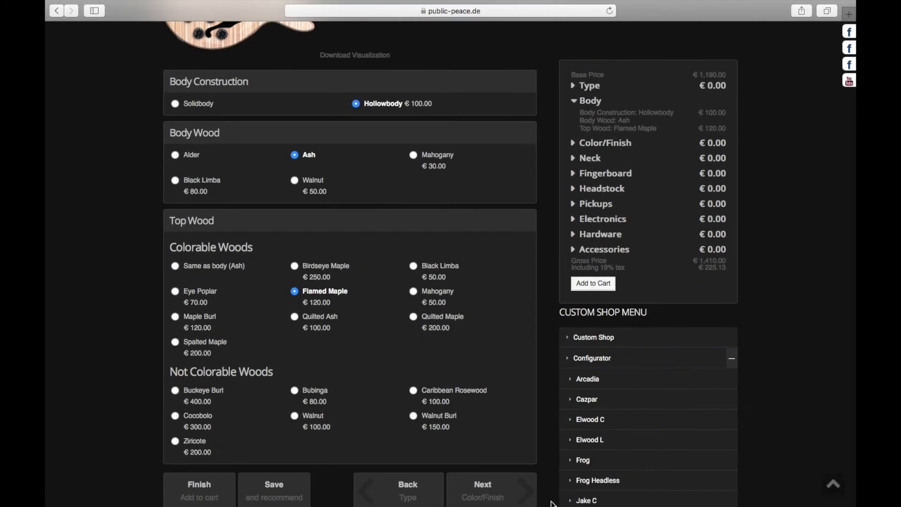
left_click(503, 491)
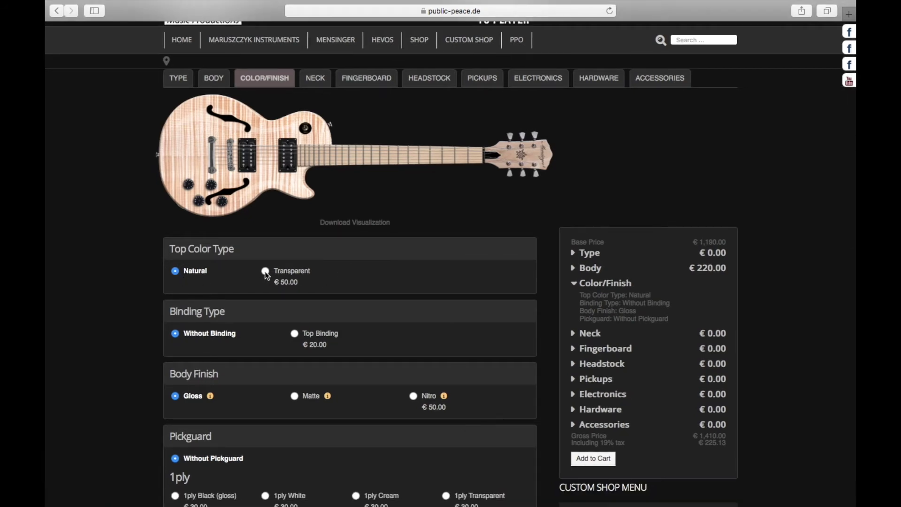
Set the top colour to transparent Butterscotch after trying transparent Blue
left_click(266, 271)
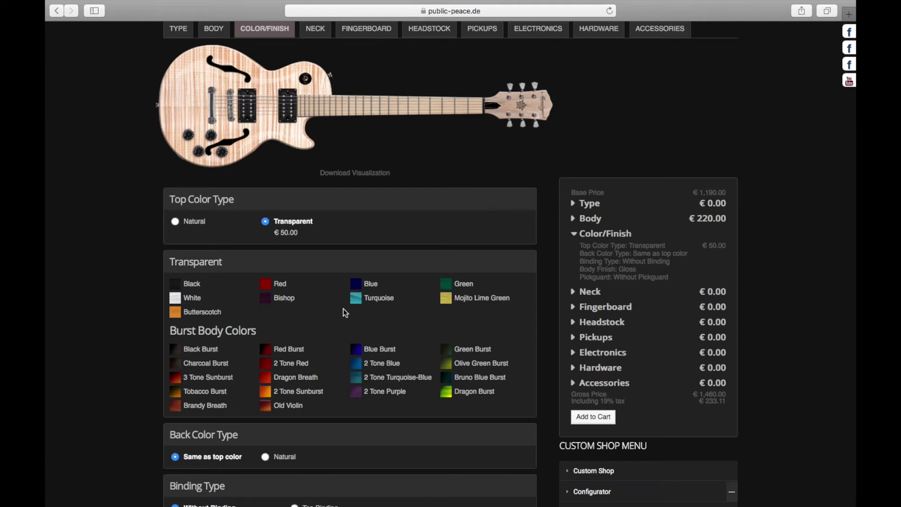
left_click(357, 285)
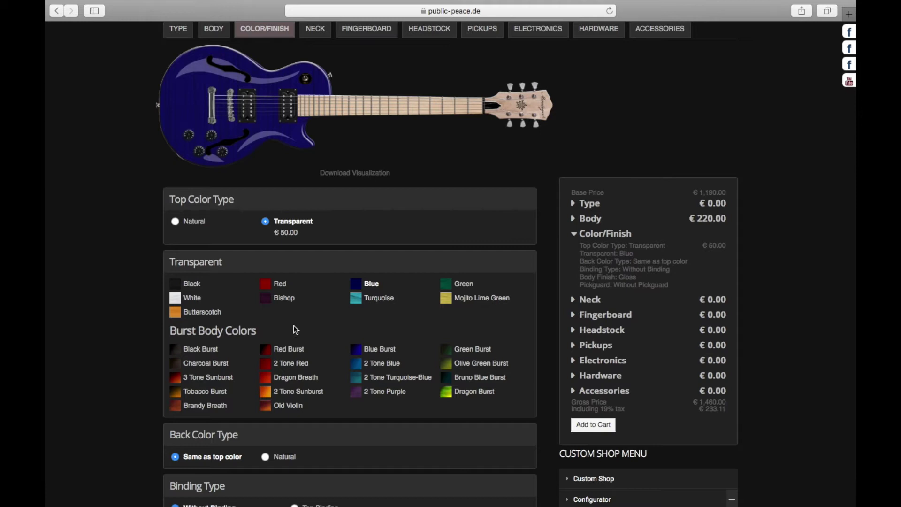
scroll(294, 329, "down", 2)
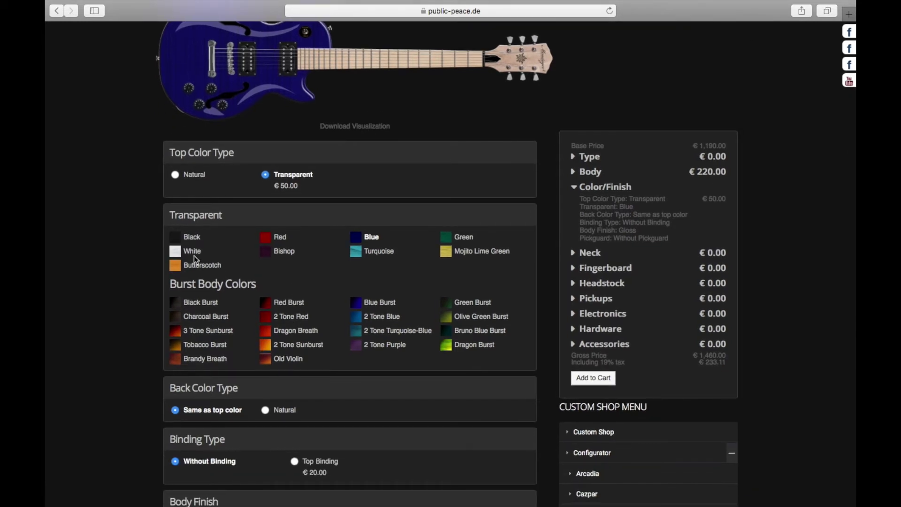
left_click(177, 267)
scroll(276, 268, "up", 1)
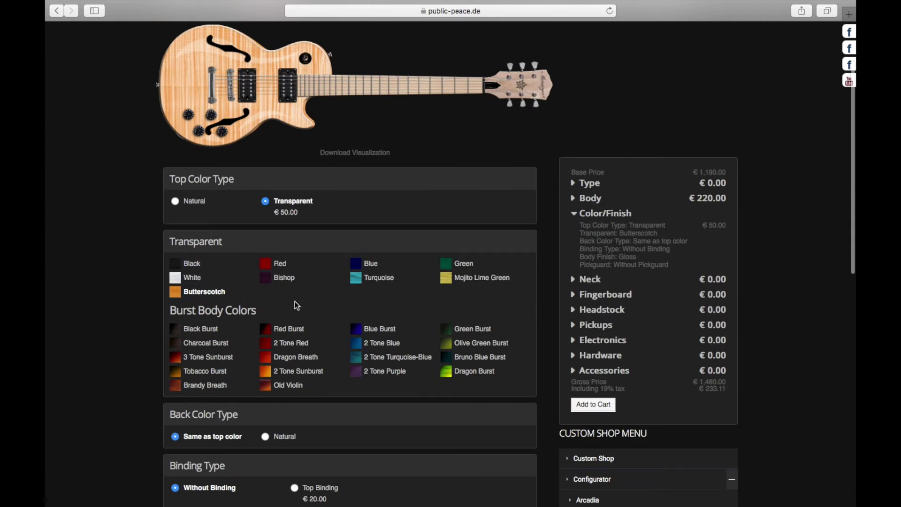
scroll(335, 310, "down", 1)
scroll(335, 311, "down", 1)
scroll(335, 310, "down", 1)
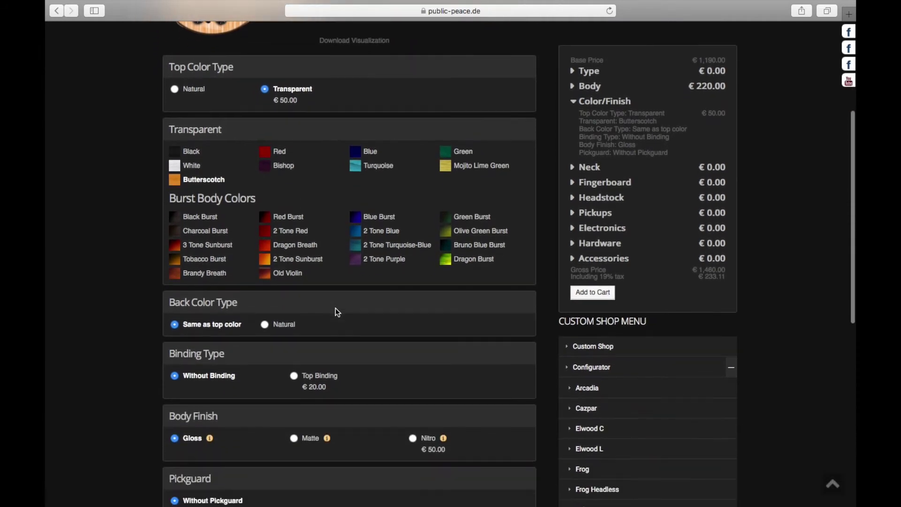
Give the back a natural finish and add top binding and a 3ply Black pickguard
left_click(264, 324)
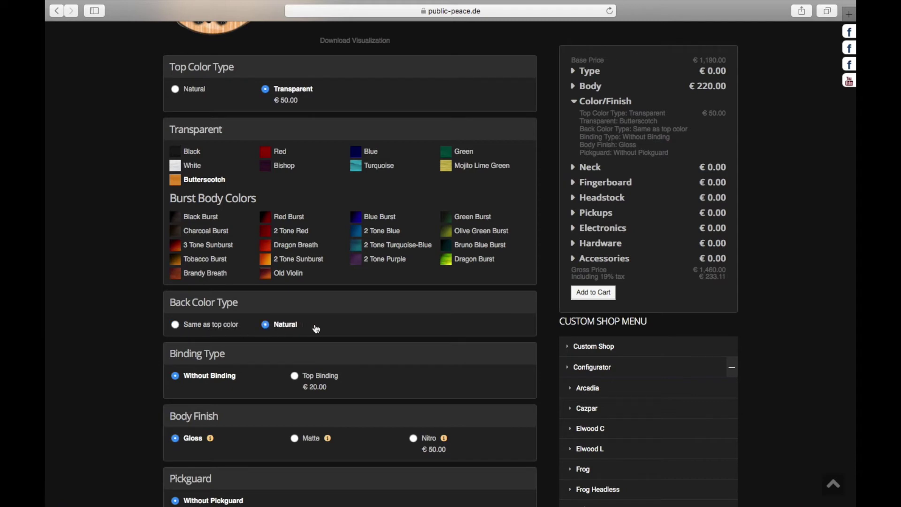
scroll(331, 327, "up", 4)
scroll(331, 326, "down", 5)
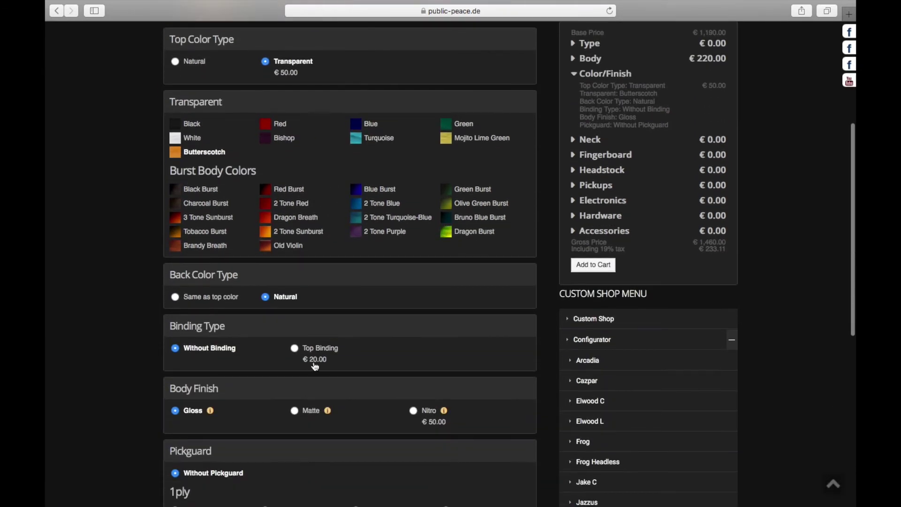
scroll(315, 366, "up", 4)
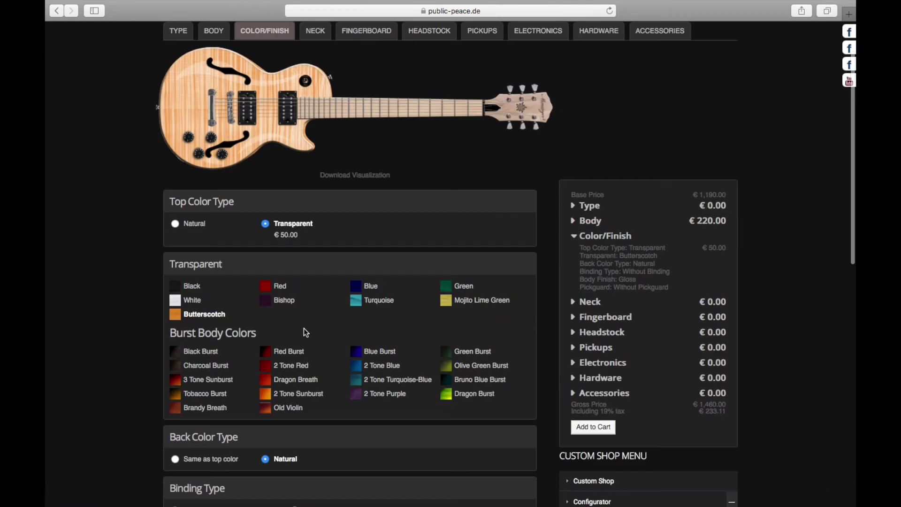
scroll(304, 333, "down", 4)
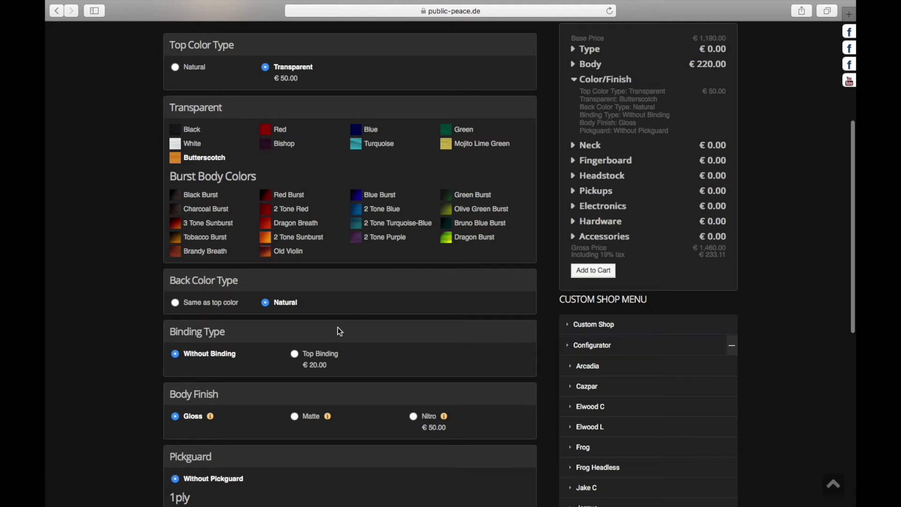
scroll(338, 327, "down", 1)
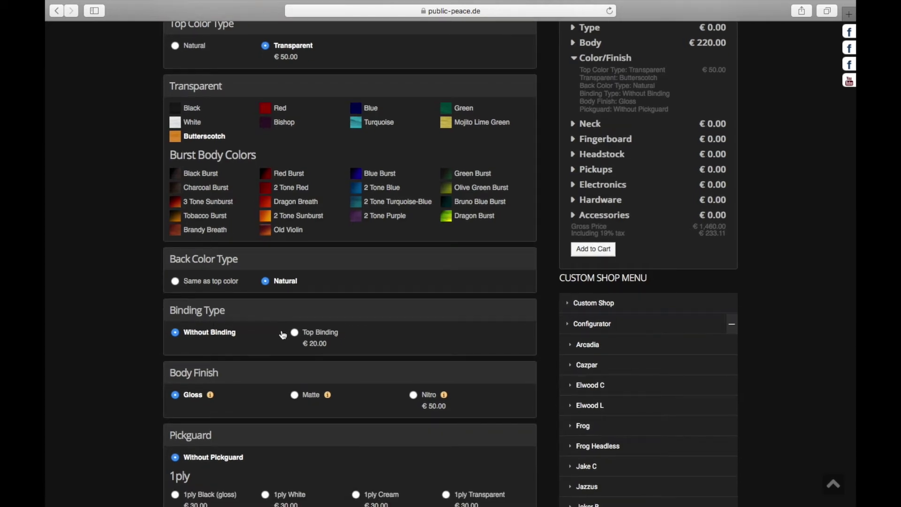
left_click(296, 333)
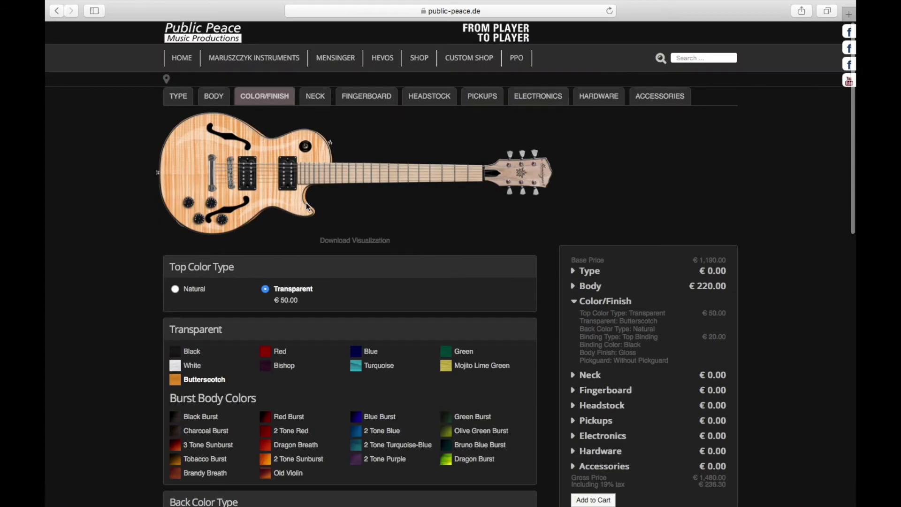
scroll(293, 214, "down", 2)
scroll(312, 259, "down", 5)
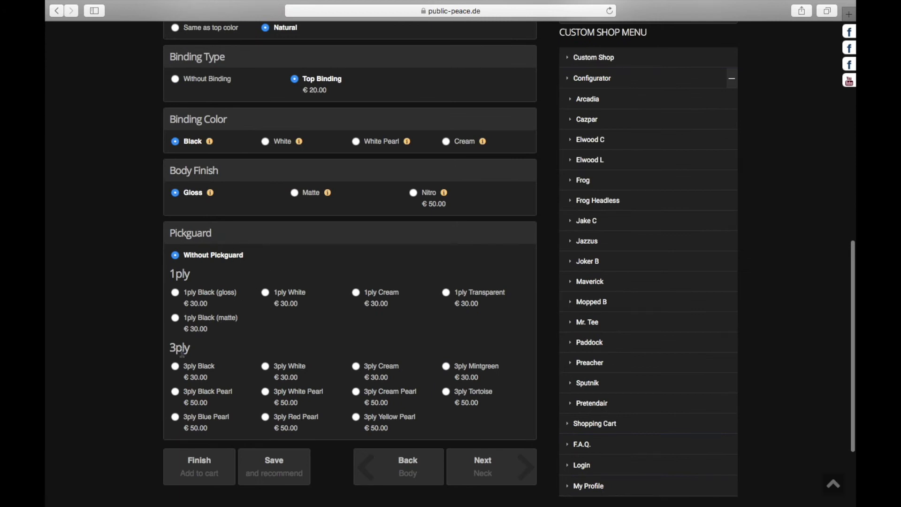
left_click(176, 367)
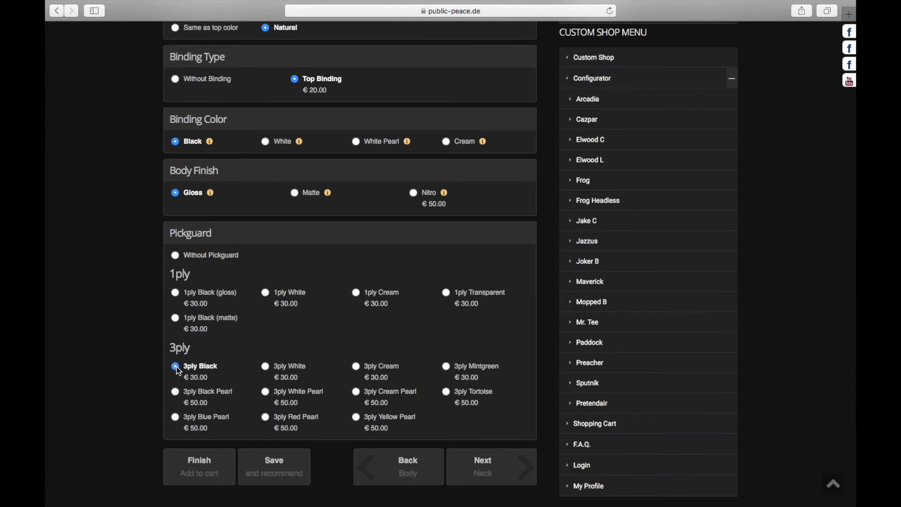
scroll(326, 362, "up", 3)
scroll(326, 363, "up", 4)
scroll(325, 365, "up", 1)
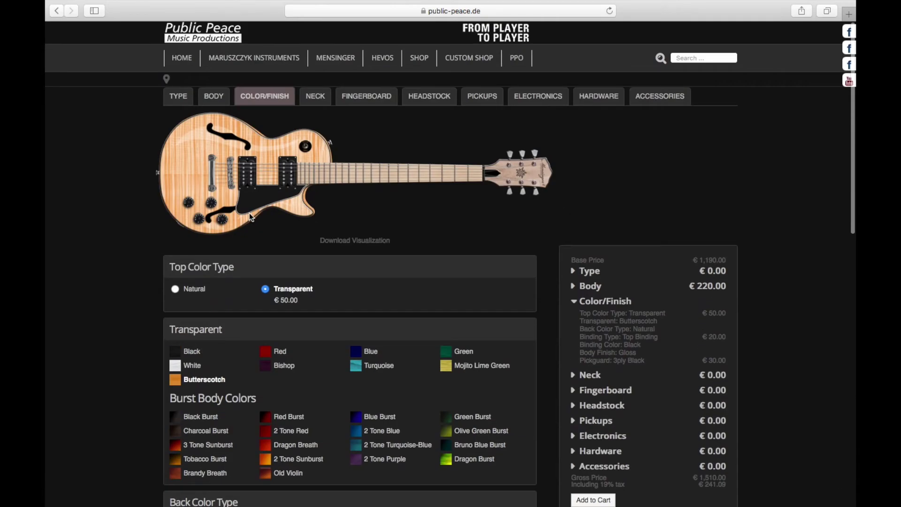
scroll(307, 318, "down", 8)
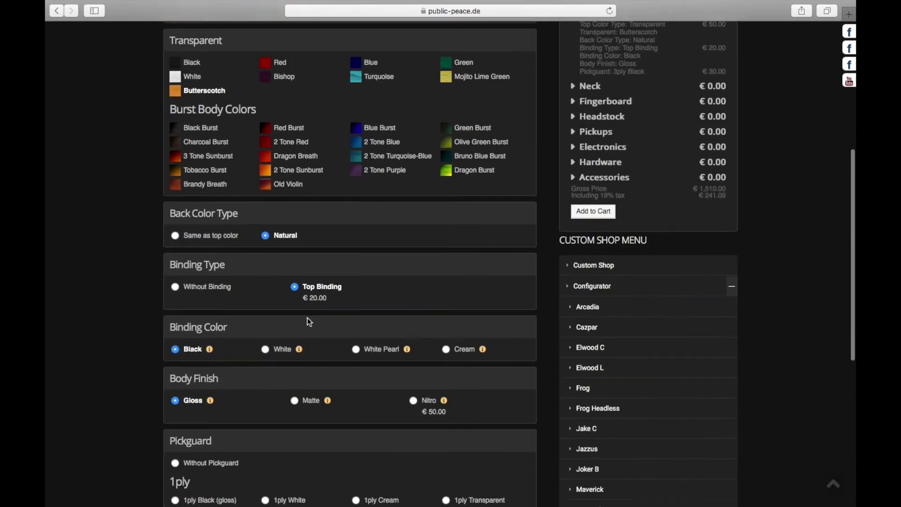
scroll(307, 318, "down", 4)
scroll(369, 364, "down", 3)
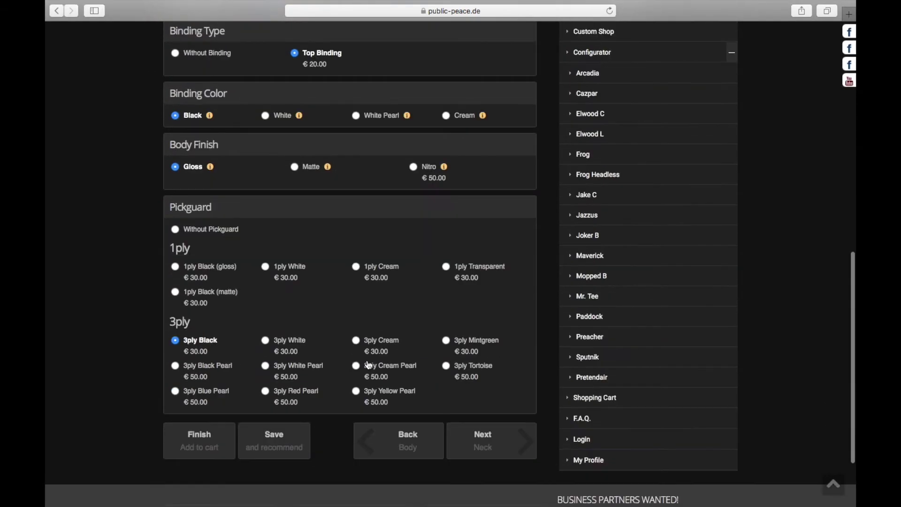
Give the neck Birdseye Maple wood, a body-matched colour and a D-Profile
left_click(509, 444)
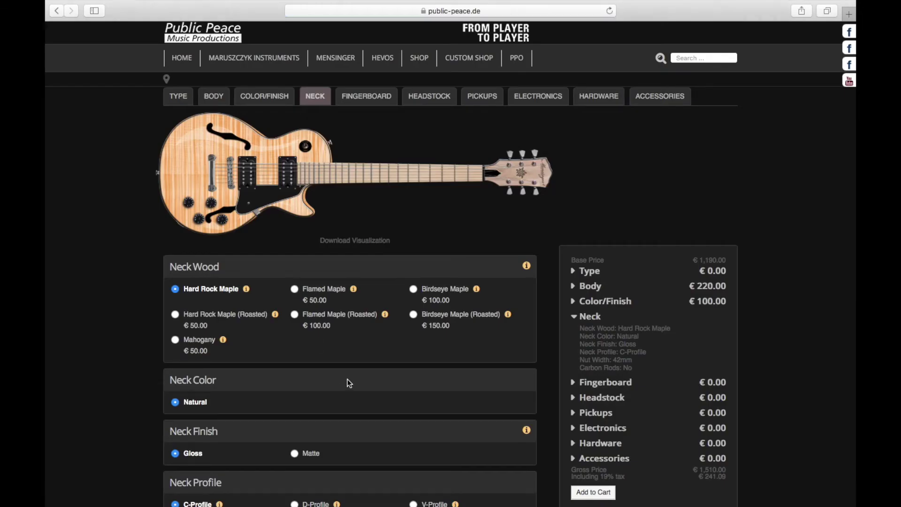
scroll(347, 380, "down", 2)
left_click(295, 229)
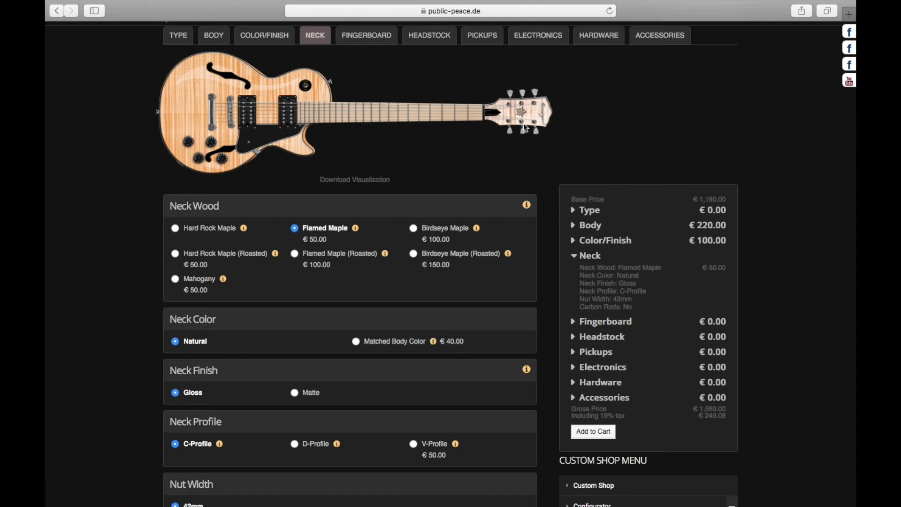
left_click(414, 230)
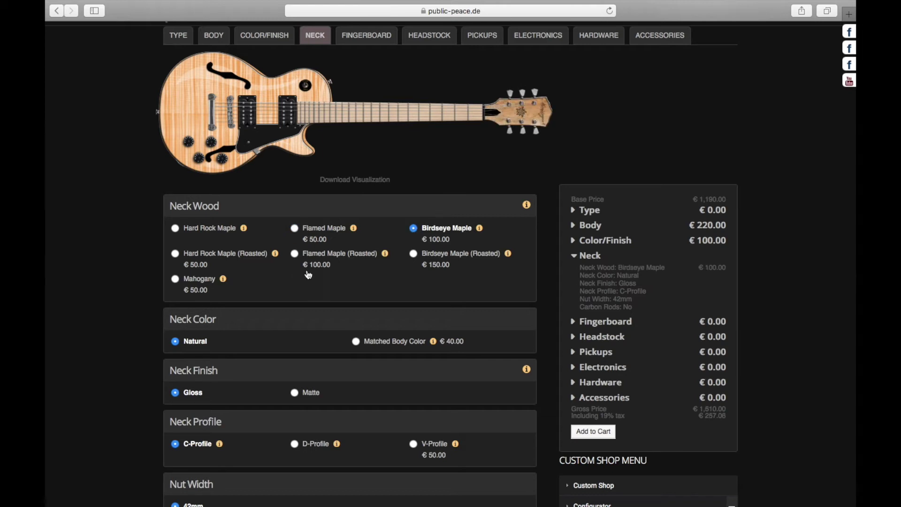
scroll(340, 273, "down", 2)
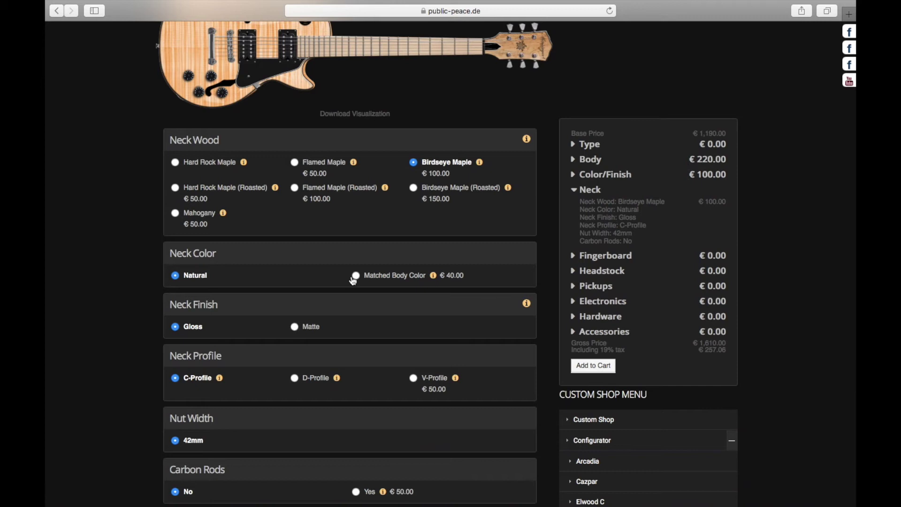
left_click(356, 276)
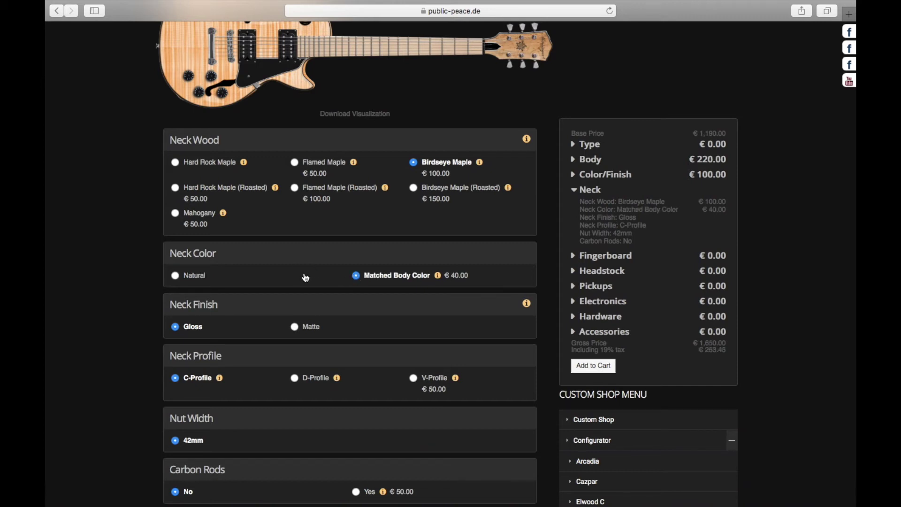
scroll(304, 273, "down", 2)
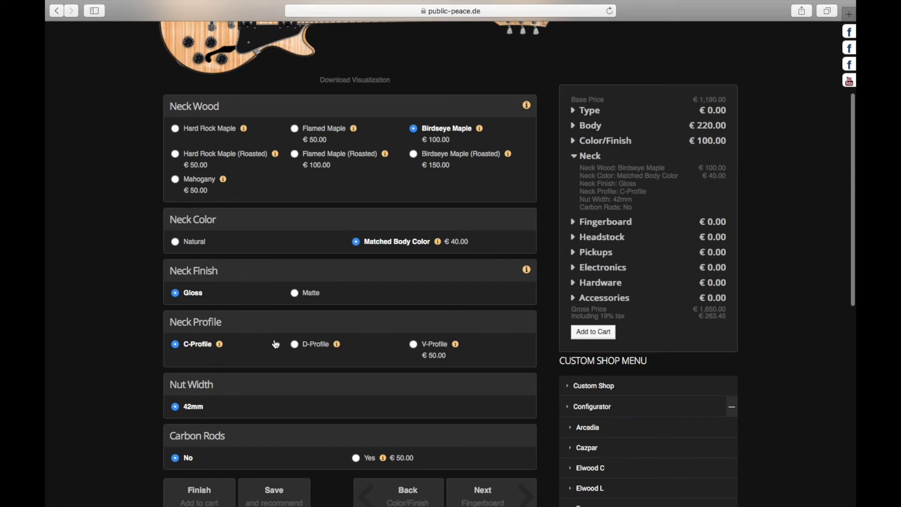
scroll(276, 344, "down", 1)
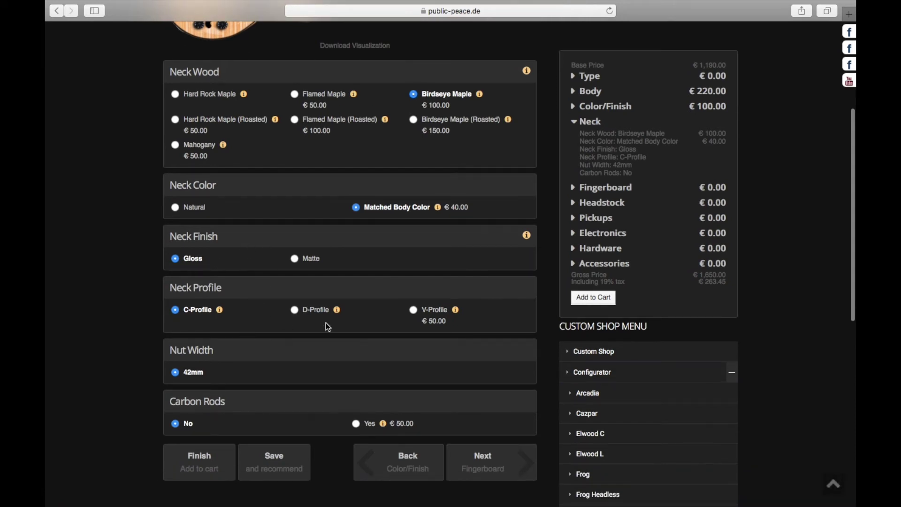
left_click(296, 310)
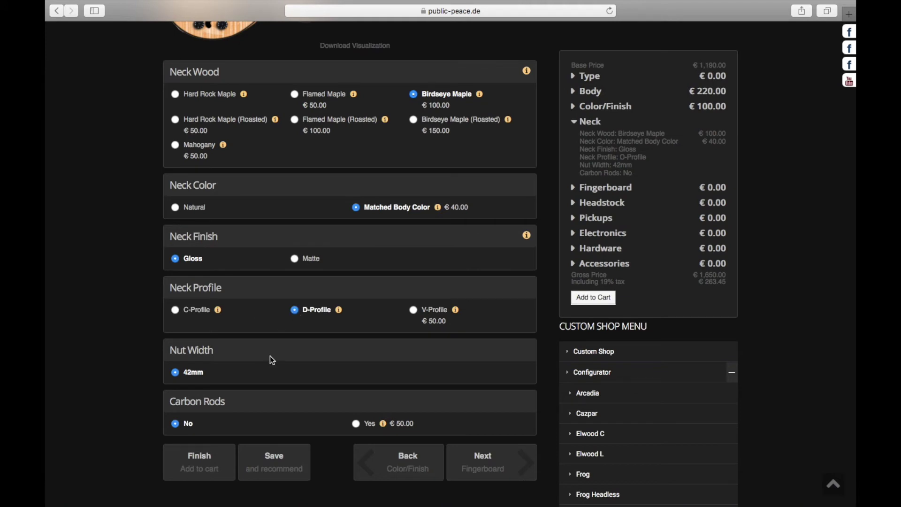
scroll(338, 368, "down", 1)
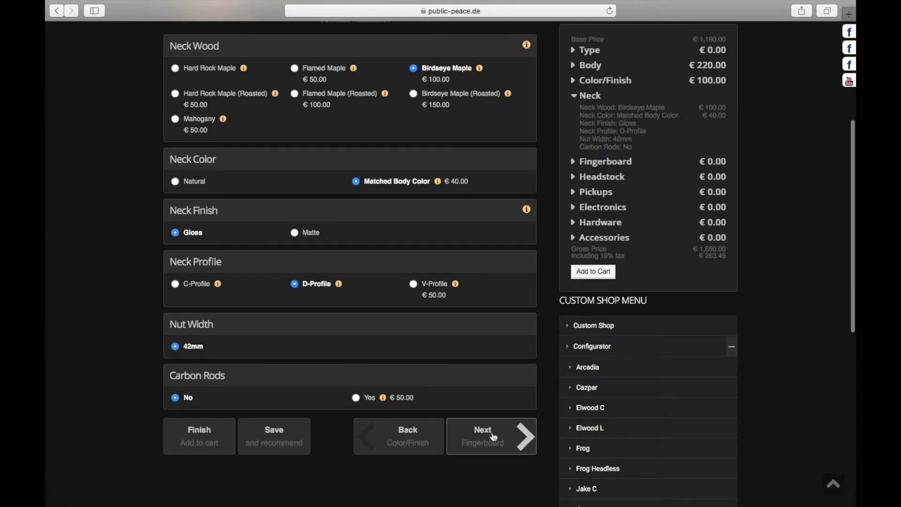
Choose a Flamed Maple fingerboard, Stainless Steel Medium Jumbo (Wagner) frets and block inlays
left_click(493, 436)
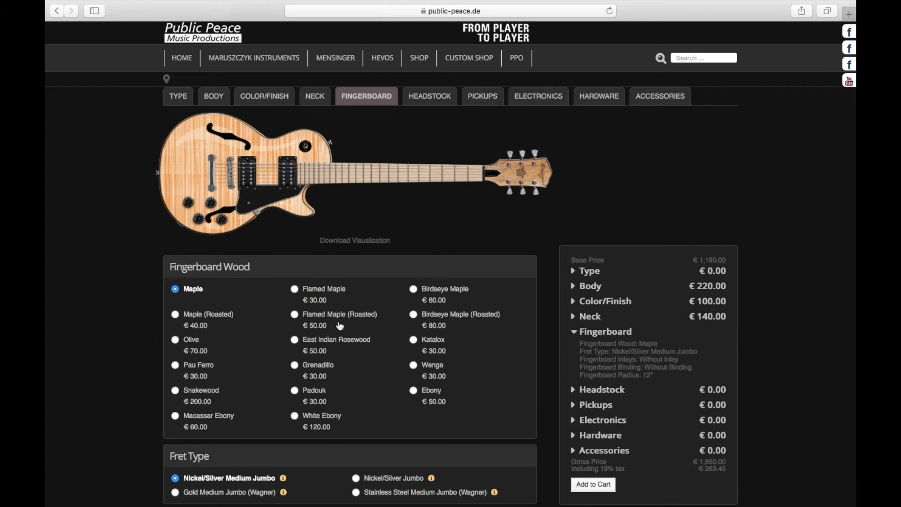
scroll(342, 324, "down", 1)
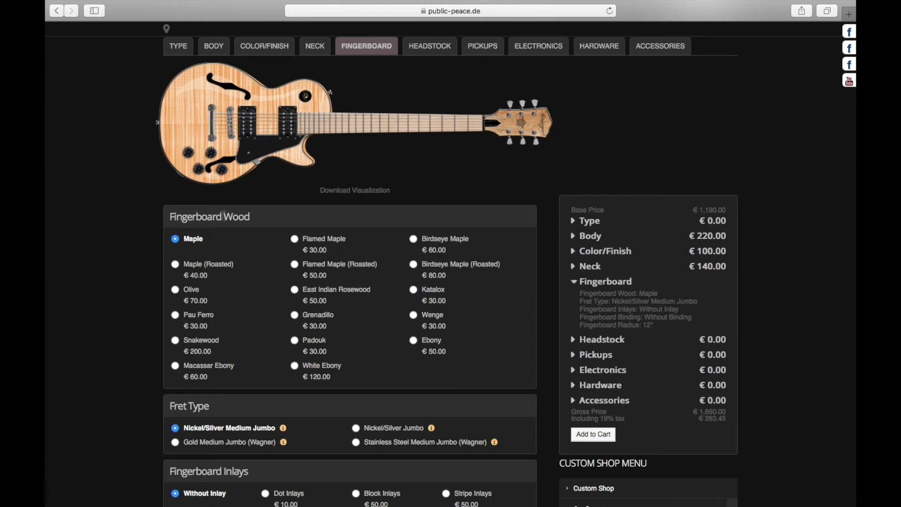
left_click(295, 239)
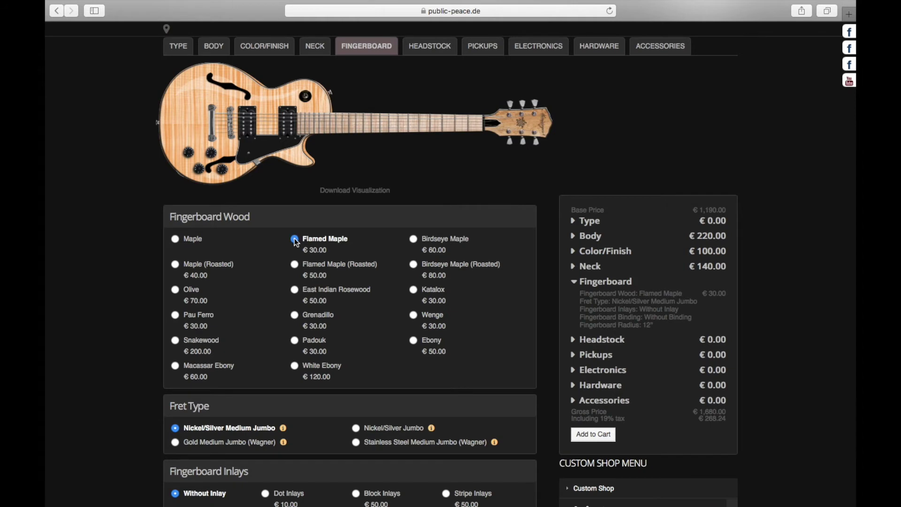
scroll(276, 285, "down", 2)
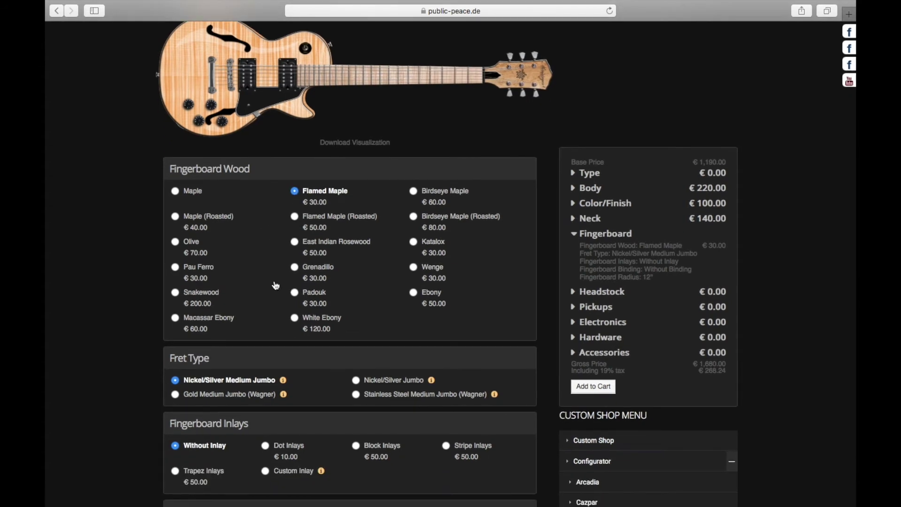
scroll(275, 286, "down", 3)
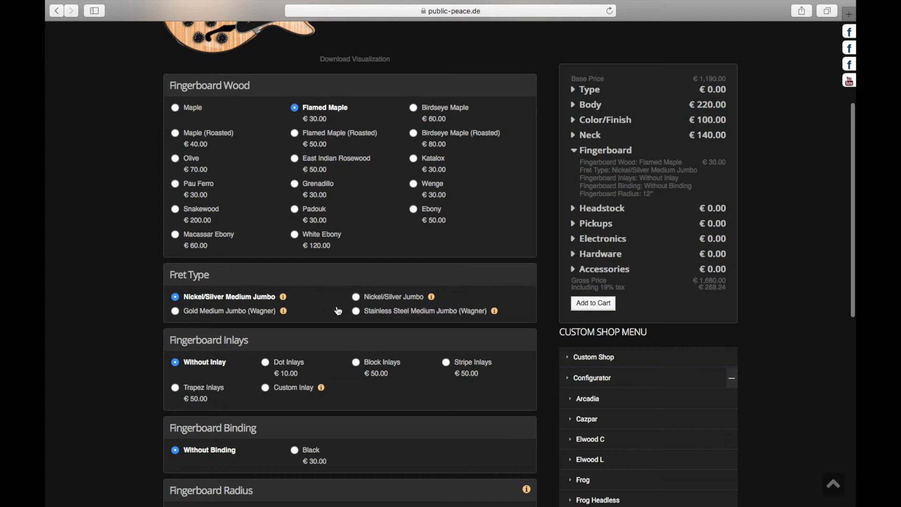
left_click(356, 312)
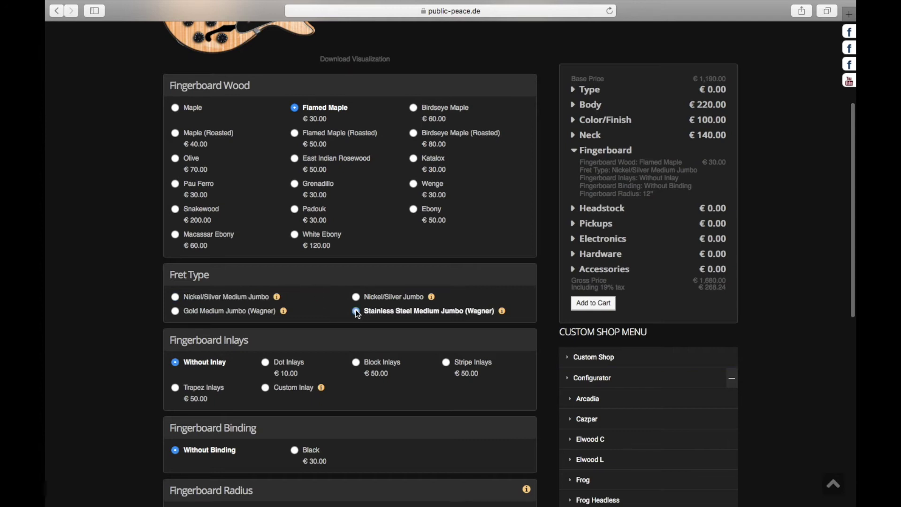
scroll(324, 314, "down", 2)
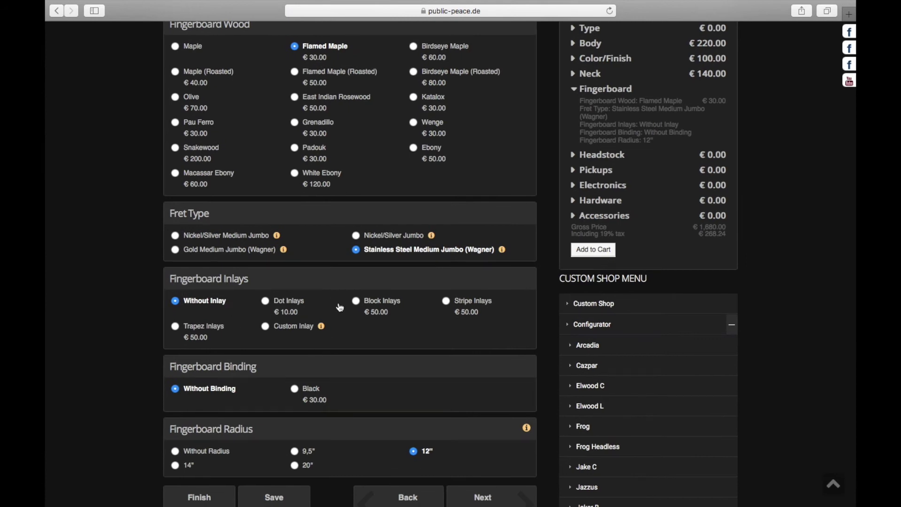
left_click(356, 301)
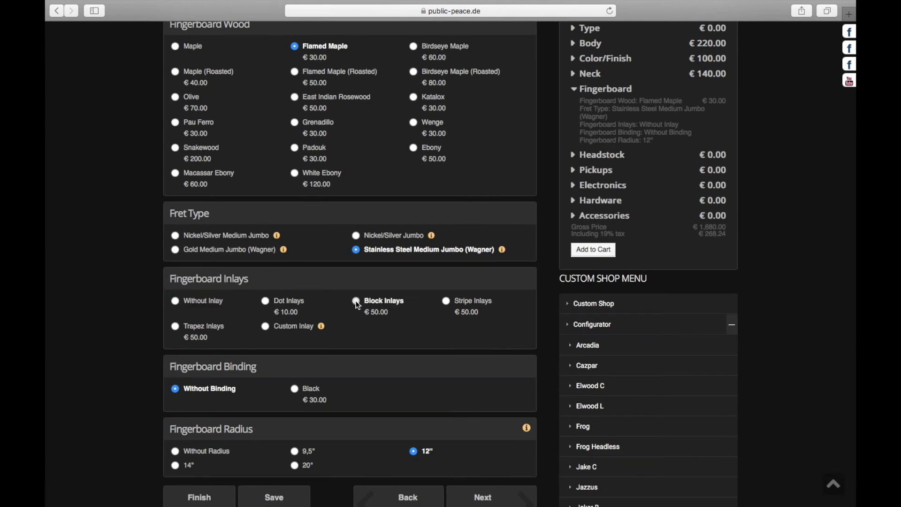
scroll(345, 303, "up", 5)
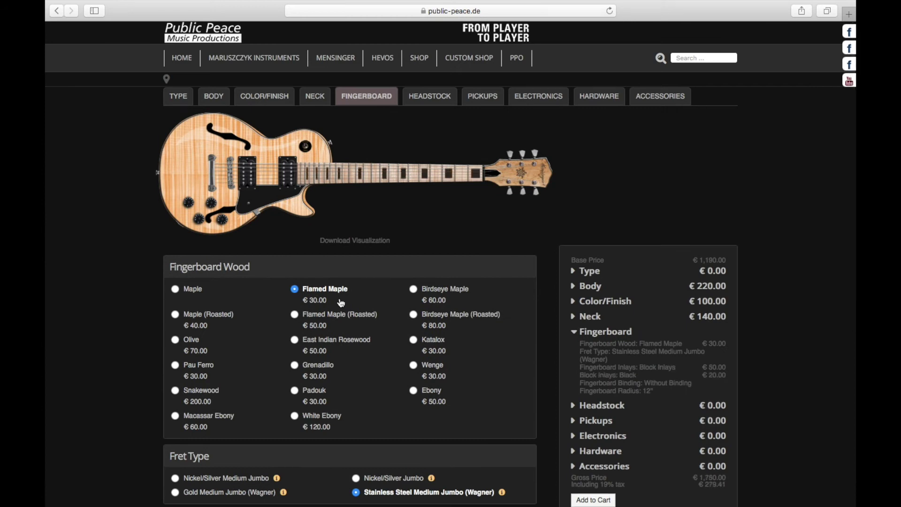
scroll(332, 305, "down", 10)
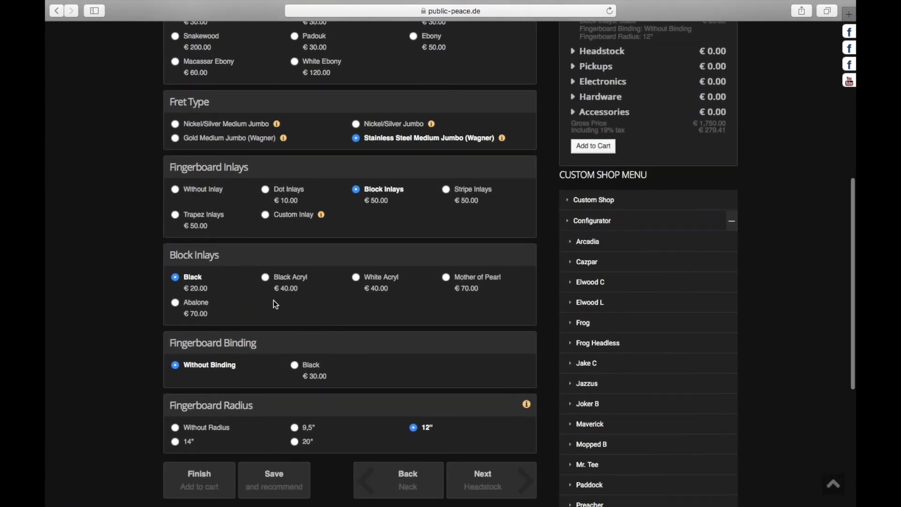
scroll(338, 318, "down", 1)
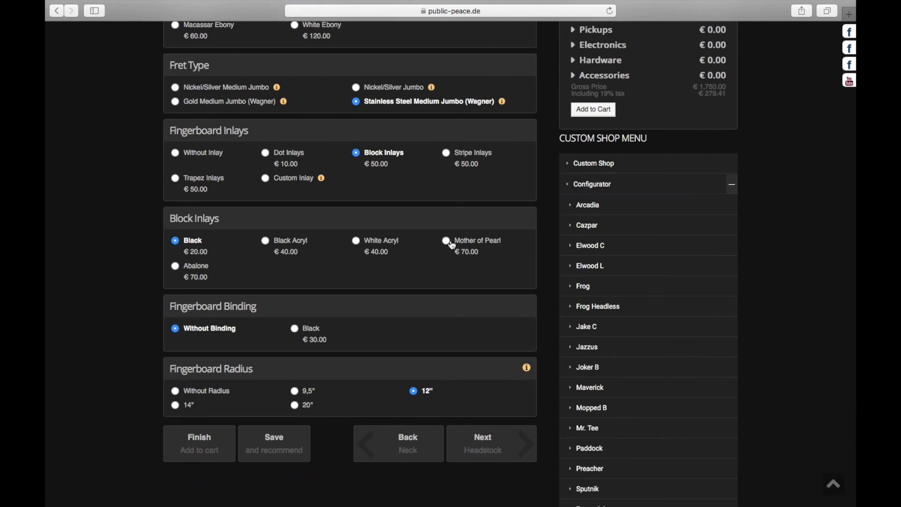
scroll(326, 287, "up", 5)
scroll(326, 287, "up", 5)
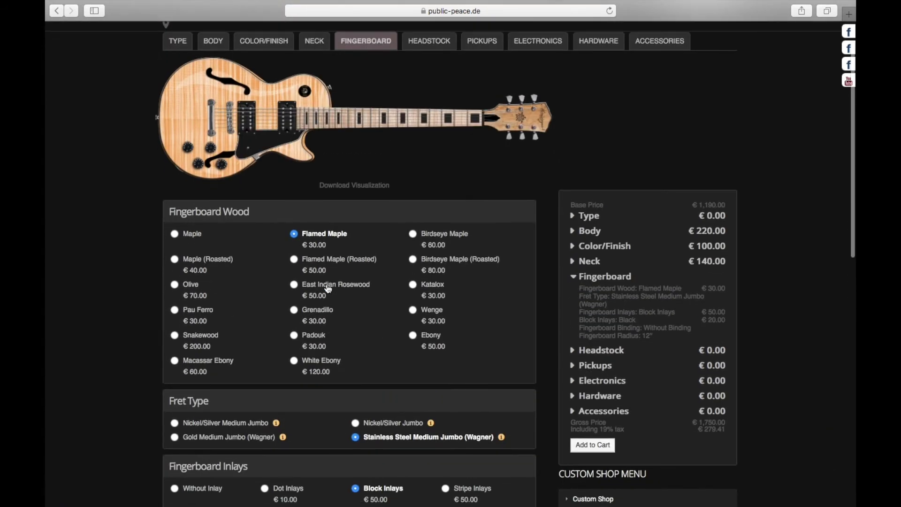
scroll(327, 288, "down", 7)
scroll(328, 289, "down", 4)
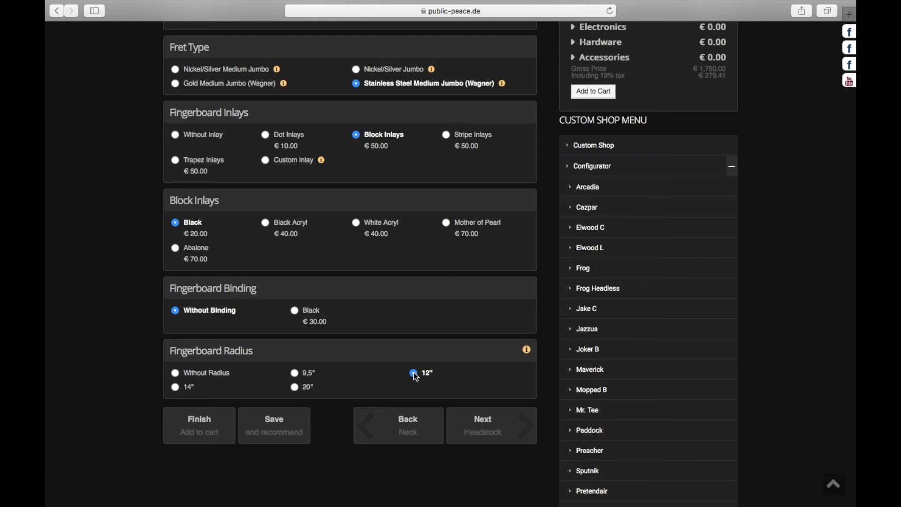
Confirm black block inlays (€100) and advance to the Headstock options
left_click(484, 420)
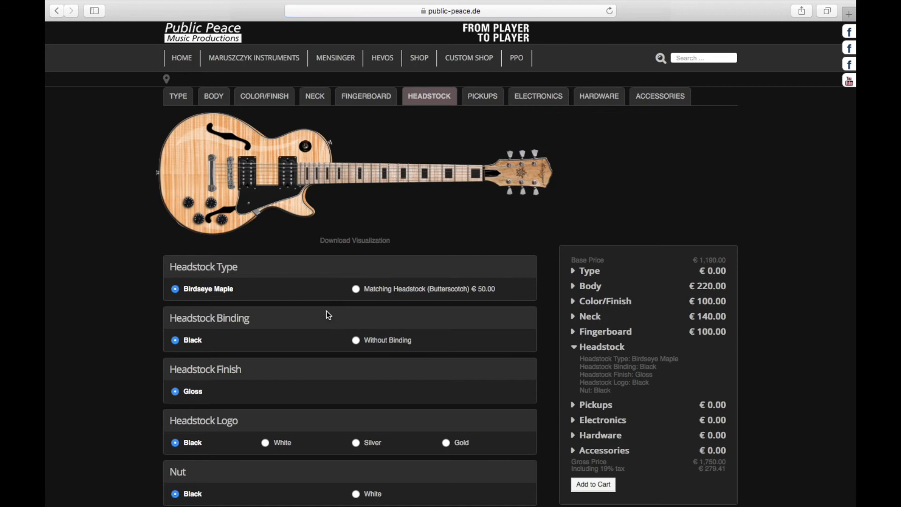
scroll(324, 313, "down", 3)
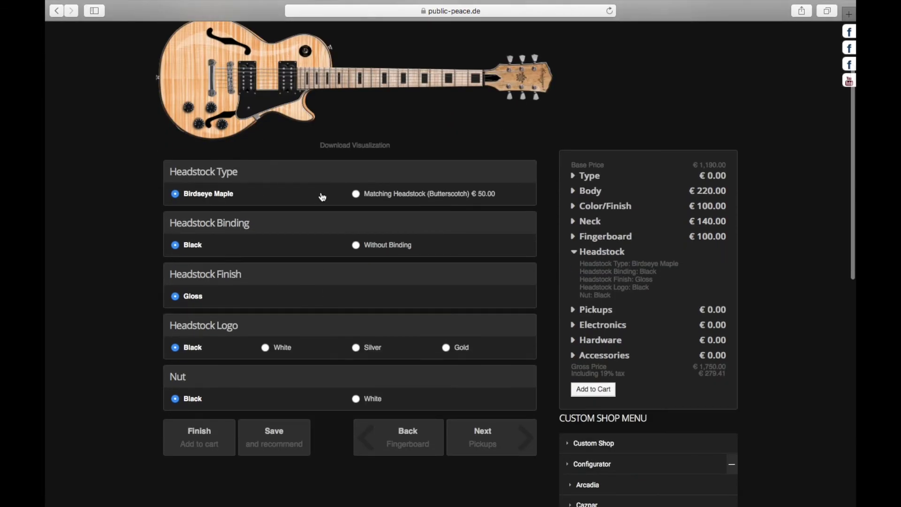
Use a matching Butterscotch headstock with black logo and black nut, after trying white and silver
left_click(357, 194)
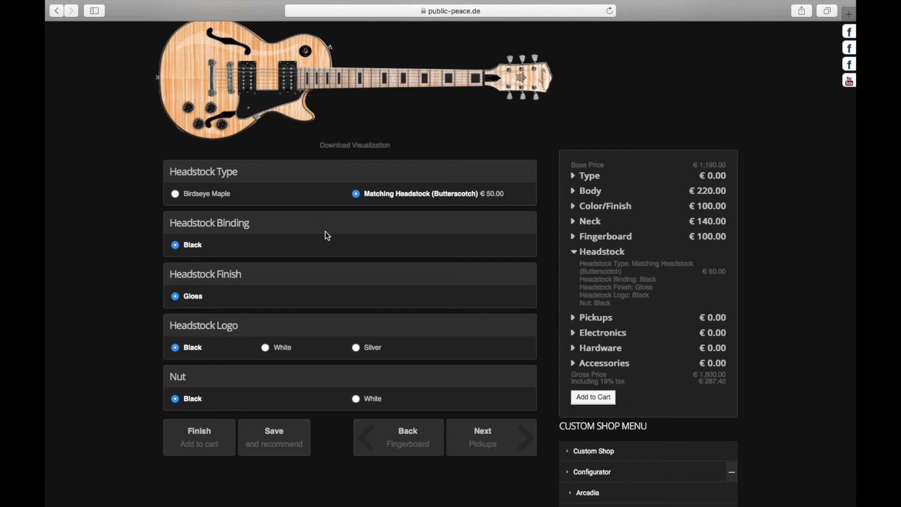
scroll(302, 251, "down", 1)
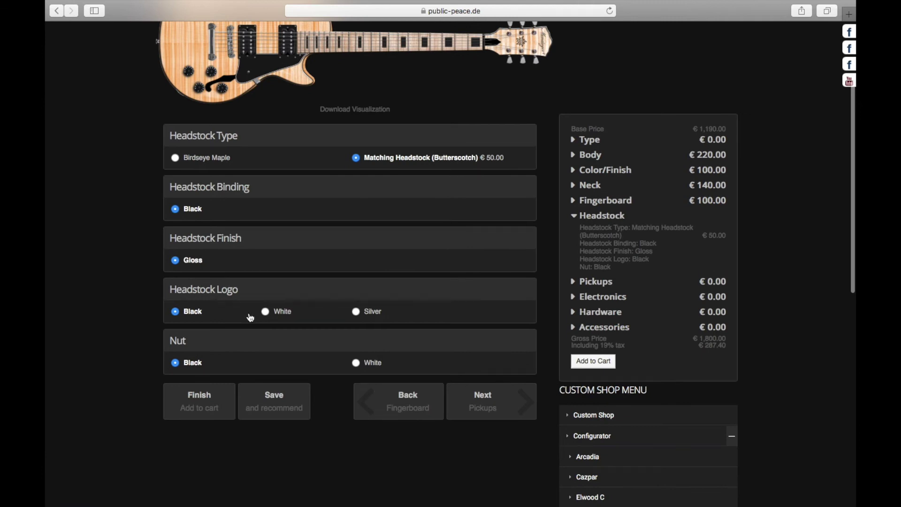
scroll(296, 315, "up", 1)
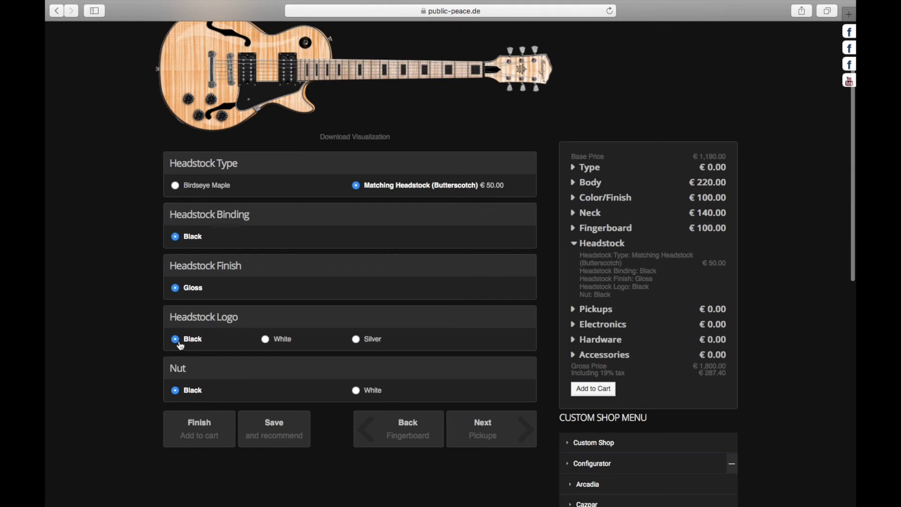
left_click(265, 339)
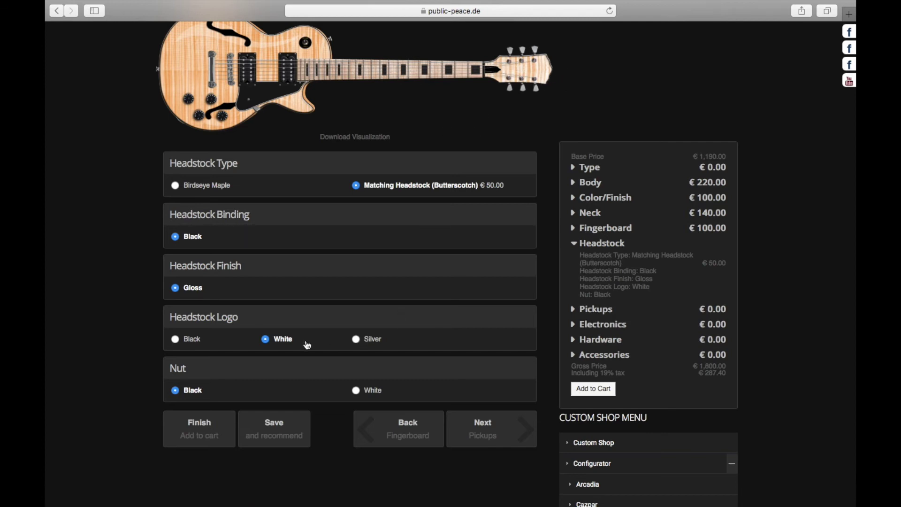
left_click(355, 339)
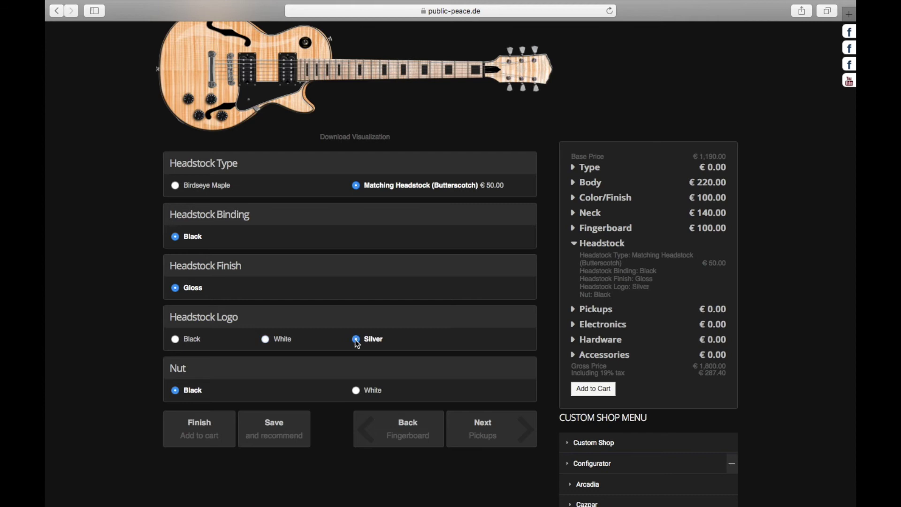
left_click(176, 339)
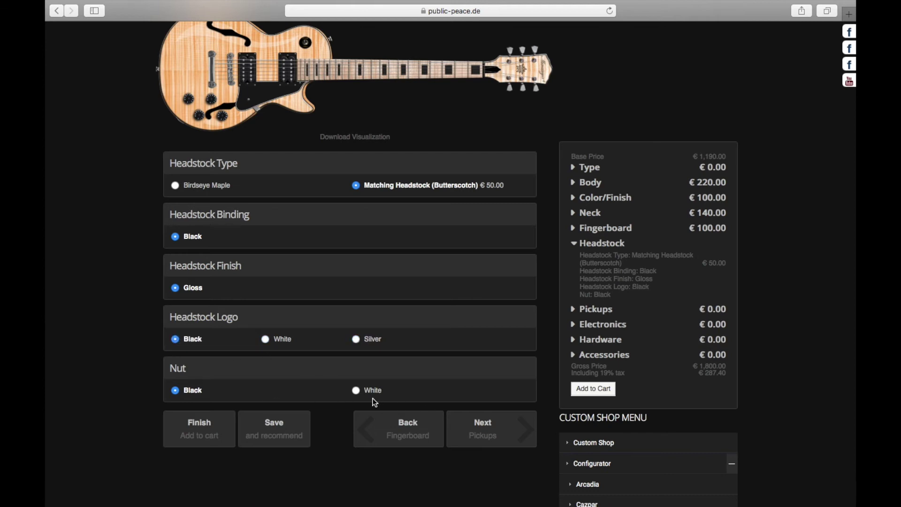
left_click(357, 391)
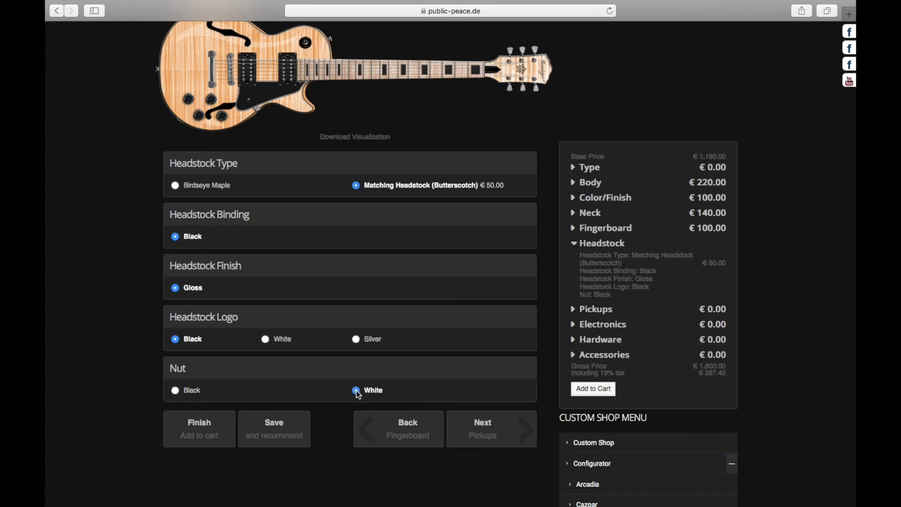
left_click(175, 390)
left_click(485, 428)
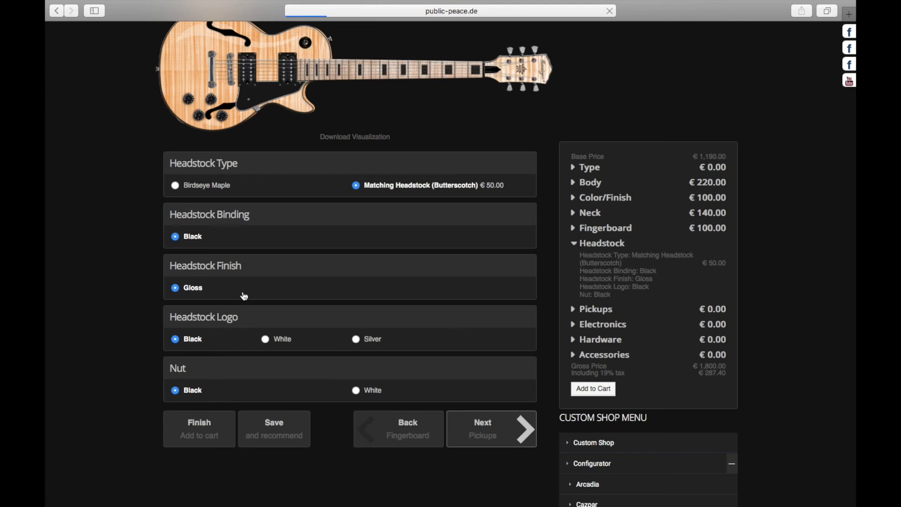
scroll(306, 303, "down", 2)
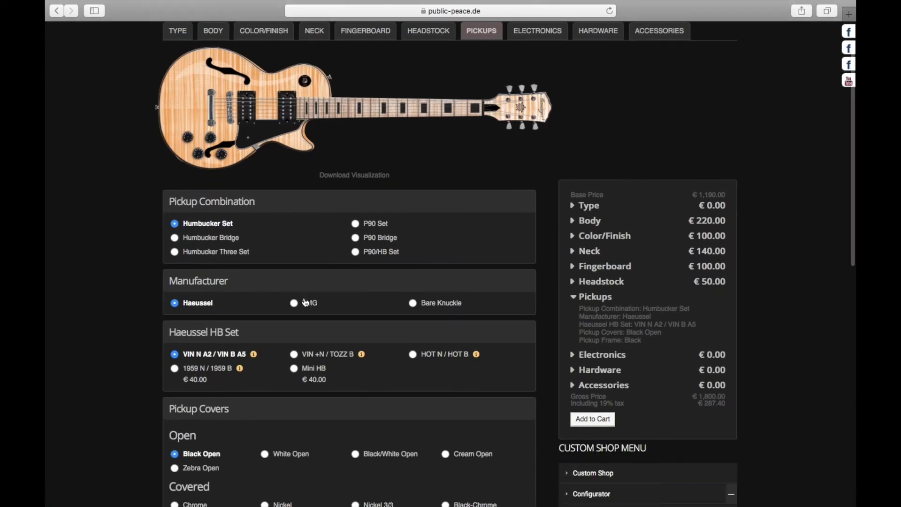
scroll(324, 254, "down", 1)
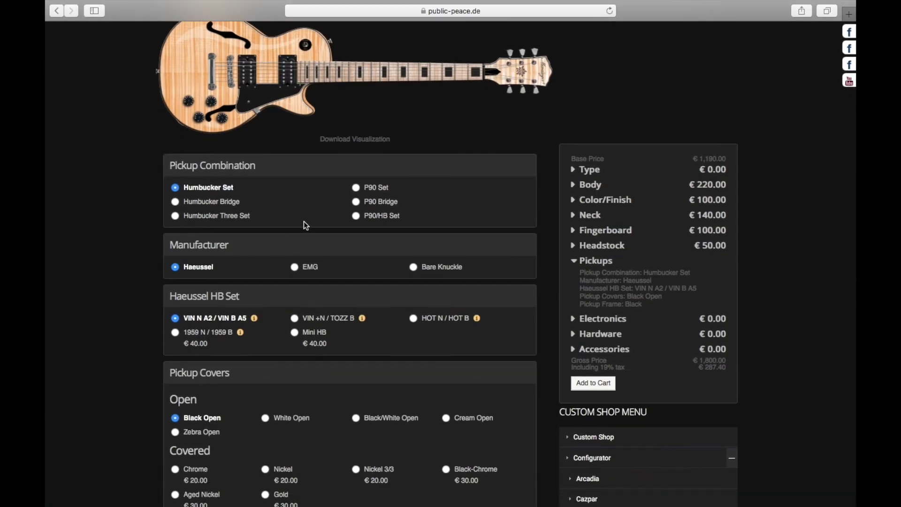
scroll(304, 223, "up", 1)
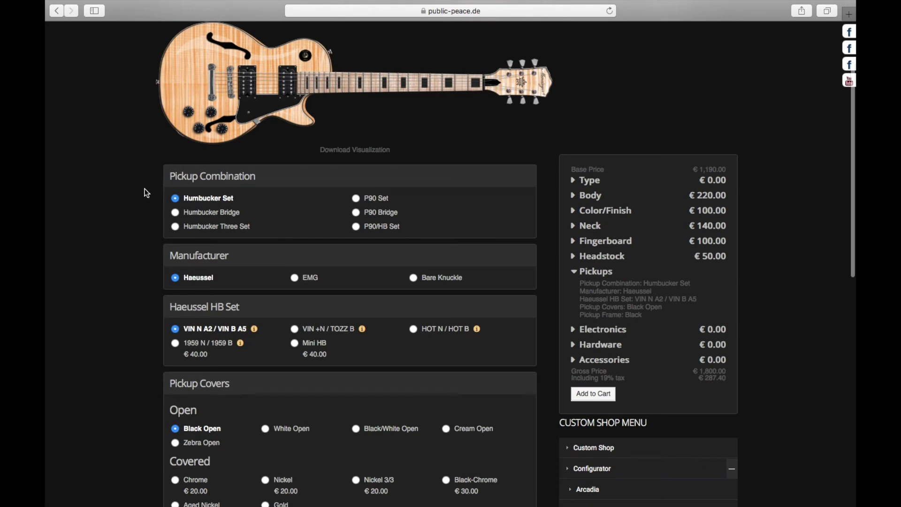
Choose a single bridge humbucker after trying P90, EMG, Bare Knuckle and Haeussel options
left_click(357, 199)
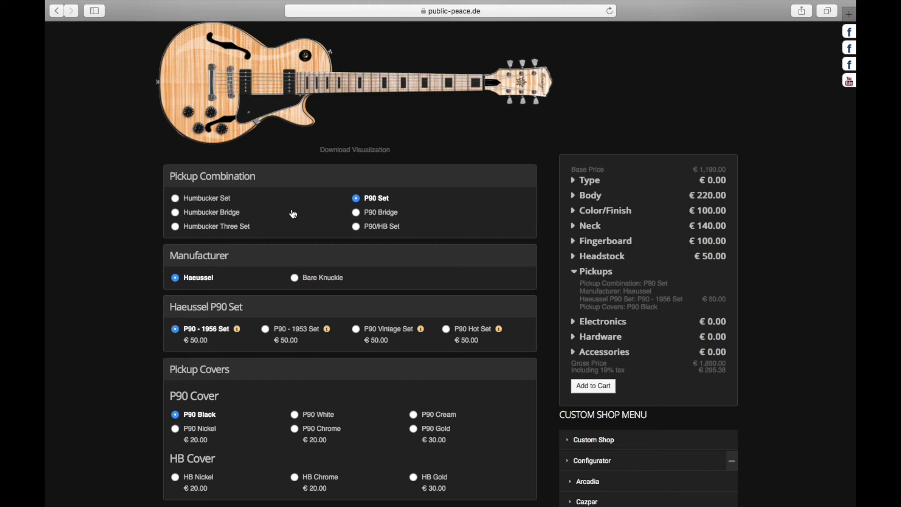
left_click(176, 213)
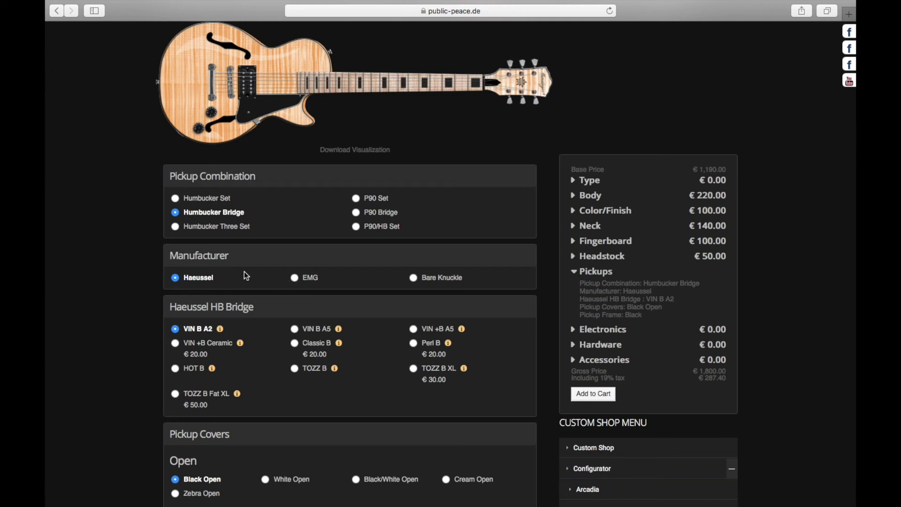
left_click(301, 279)
left_click(413, 278)
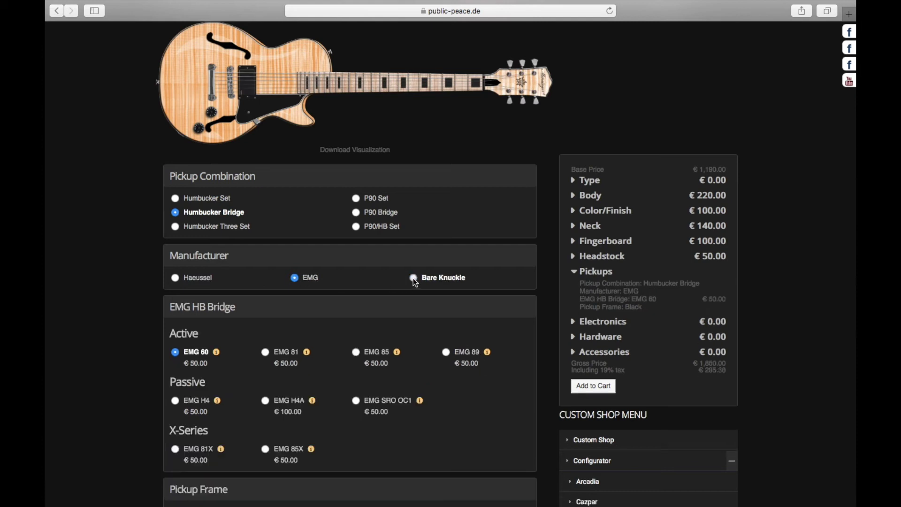
left_click(295, 276)
left_click(177, 277)
scroll(310, 324, "down", 3)
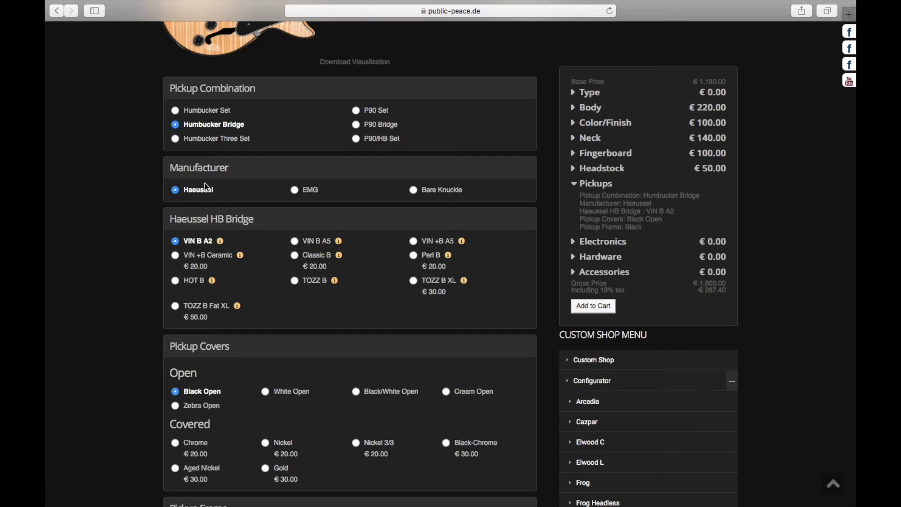
Select an EMG 81 bridge pickup with a cream frame (€50)
left_click(294, 190)
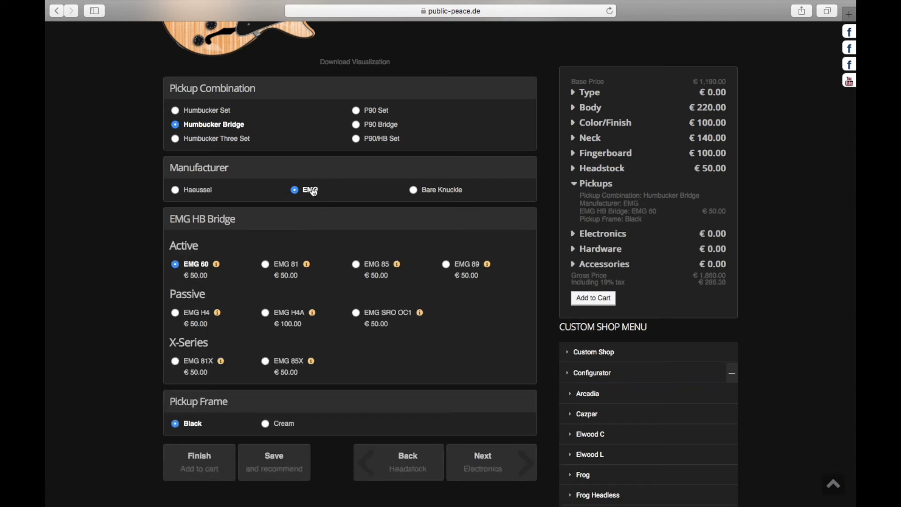
left_click(265, 264)
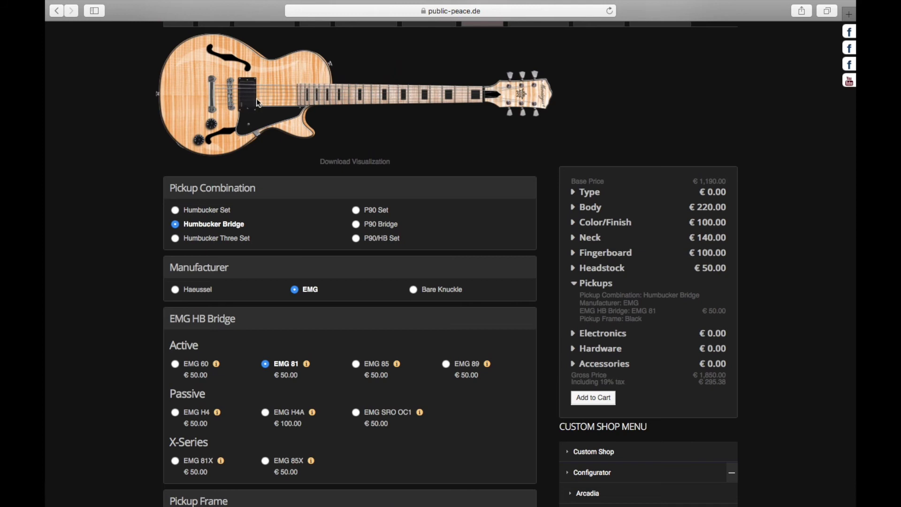
scroll(315, 317, "down", 3)
scroll(315, 318, "down", 3)
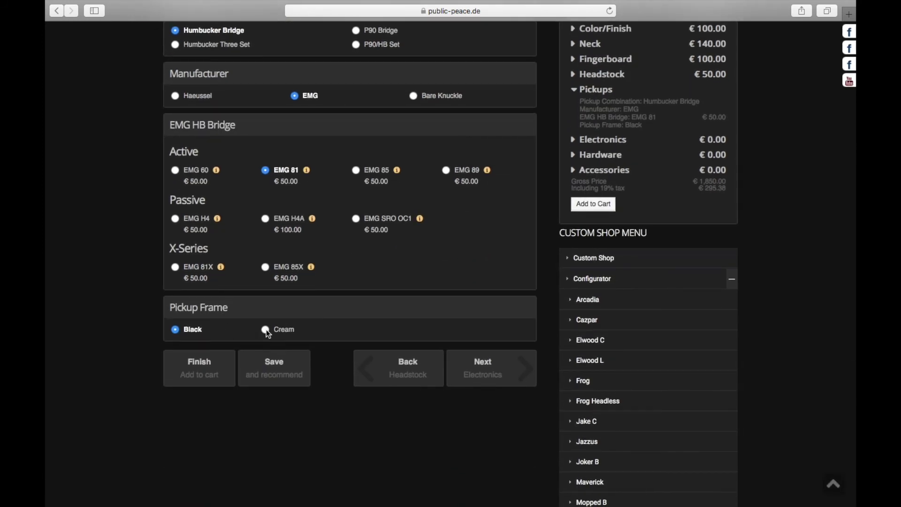
left_click(265, 329)
scroll(317, 324, "up", 3)
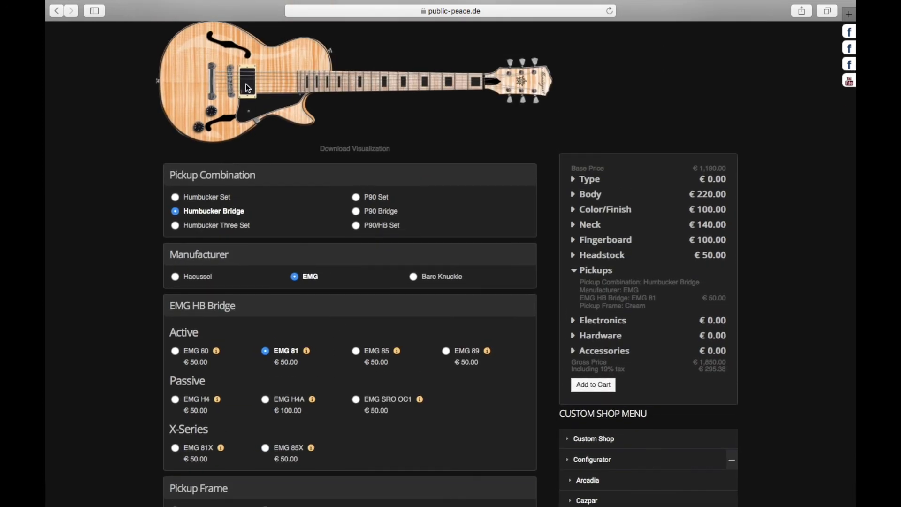
scroll(376, 337, "down", 2)
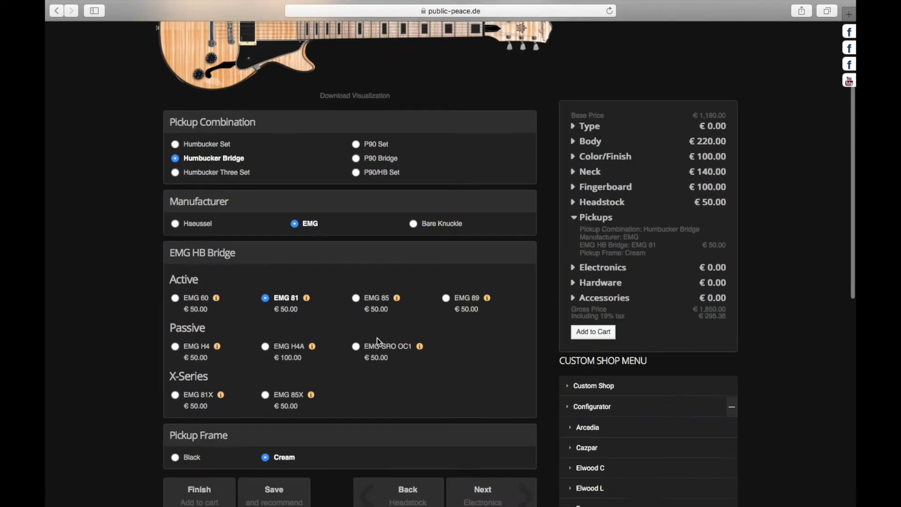
scroll(377, 338, "down", 2)
left_click(476, 392)
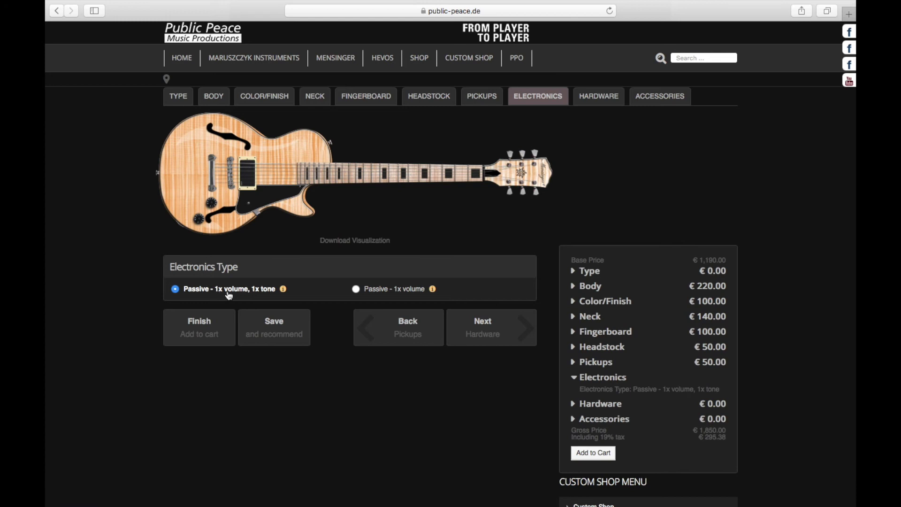
Choose Passive electronics with a single volume control (€0)
left_click(356, 289)
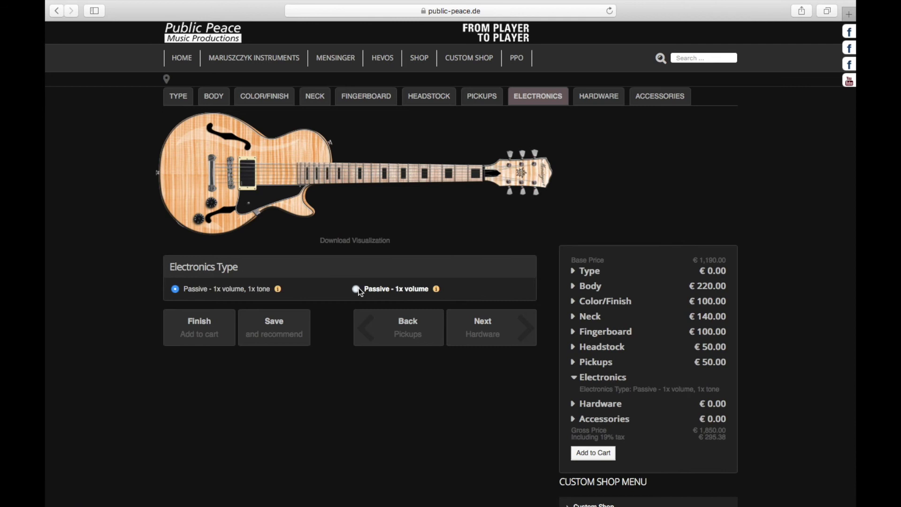
left_click(505, 322)
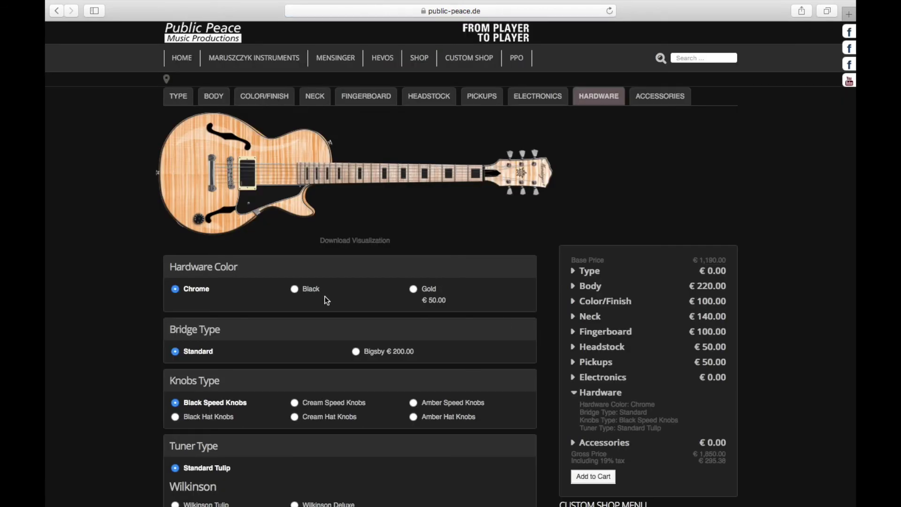
scroll(303, 299, "down", 1)
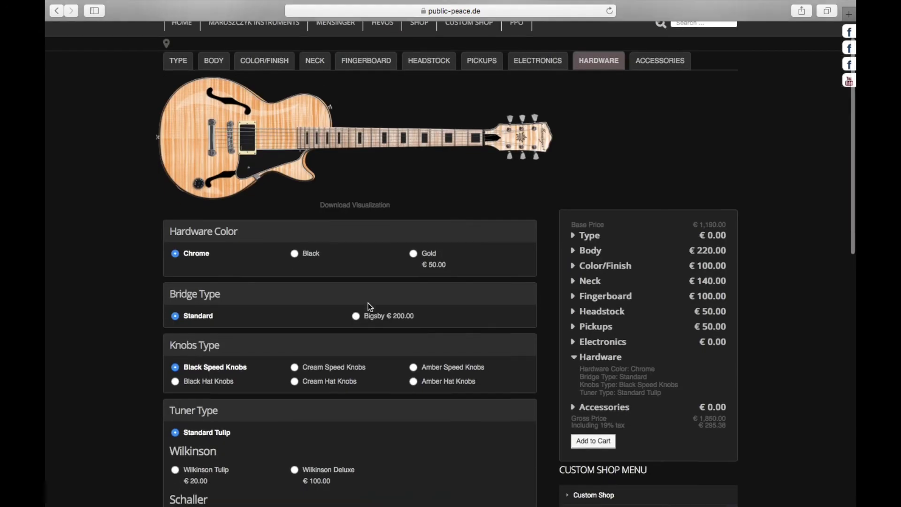
scroll(304, 315, "down", 2)
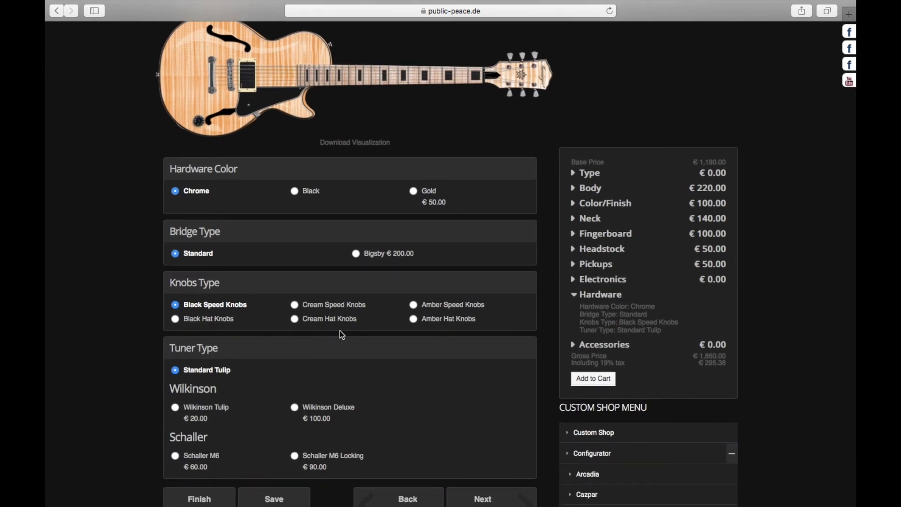
scroll(338, 331, "down", 2)
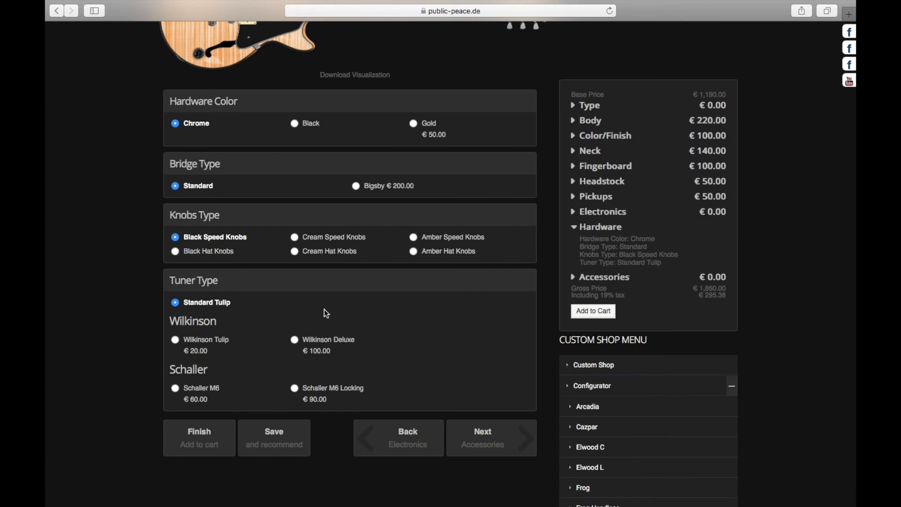
scroll(325, 311, "up", 2)
scroll(326, 311, "up", 1)
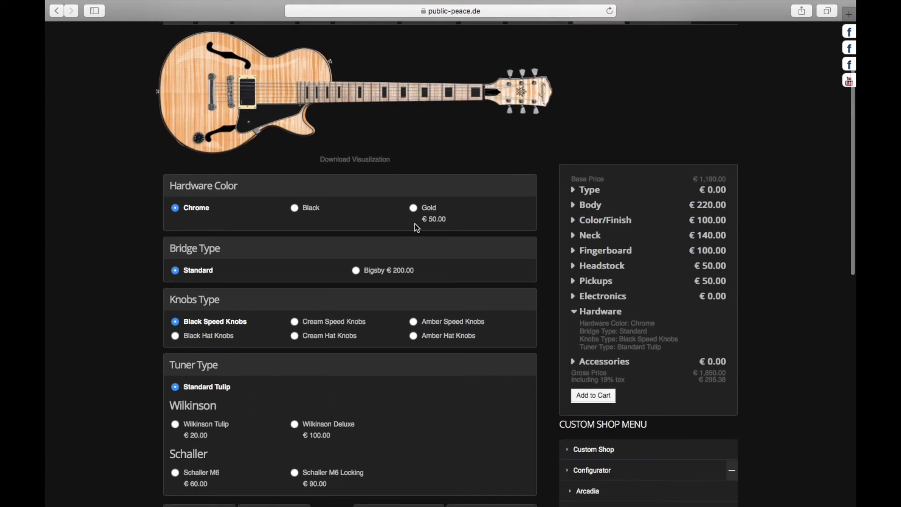
scroll(363, 102, "up", 1)
scroll(357, 134, "down", 2)
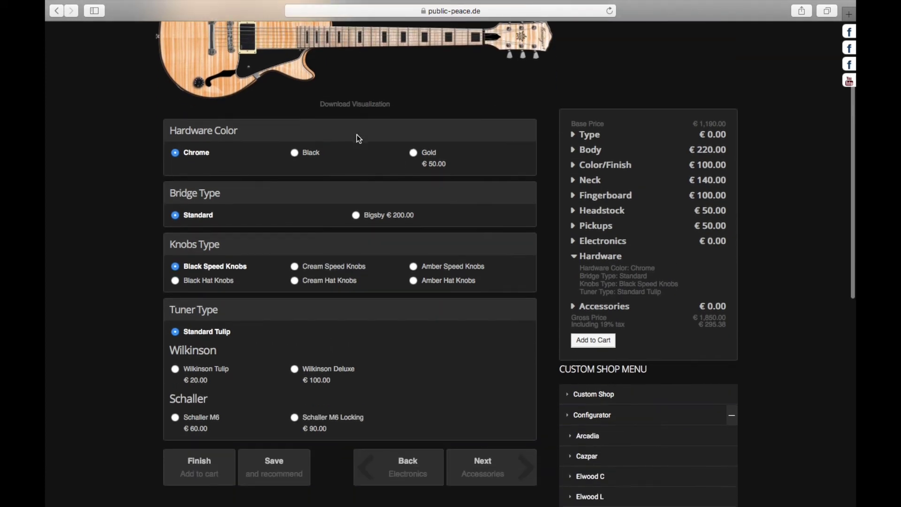
scroll(353, 211, "down", 3)
Keep the default chrome hardware, standard bridge, black speed knobs and tulip tuners, and advance to Accessories
left_click(517, 416)
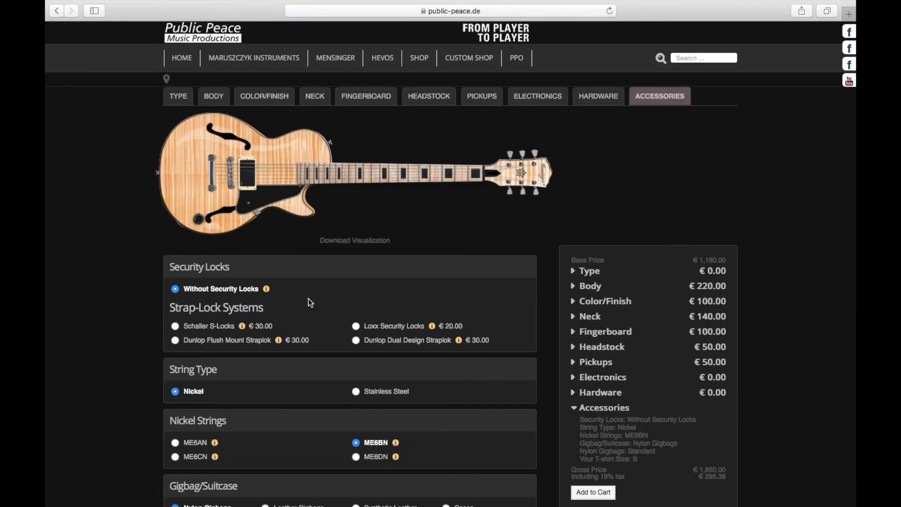
scroll(334, 299, "down", 2)
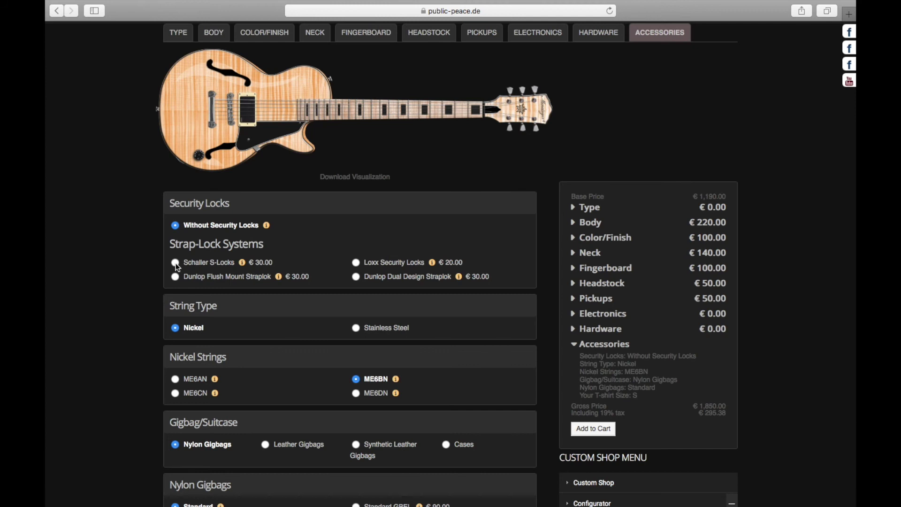
Add Loxx Security Locks, select the Additional Comments box, and finish to add the Preacher to cart
left_click(356, 263)
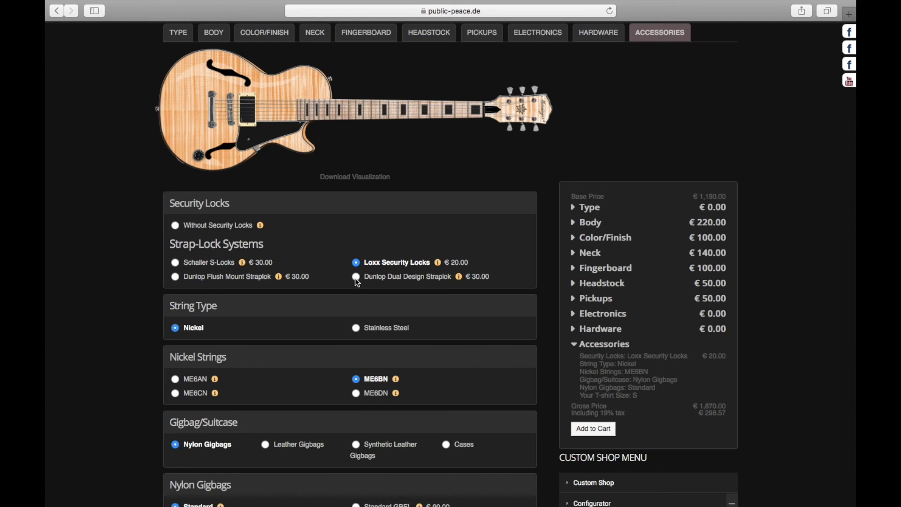
scroll(229, 296, "down", 1)
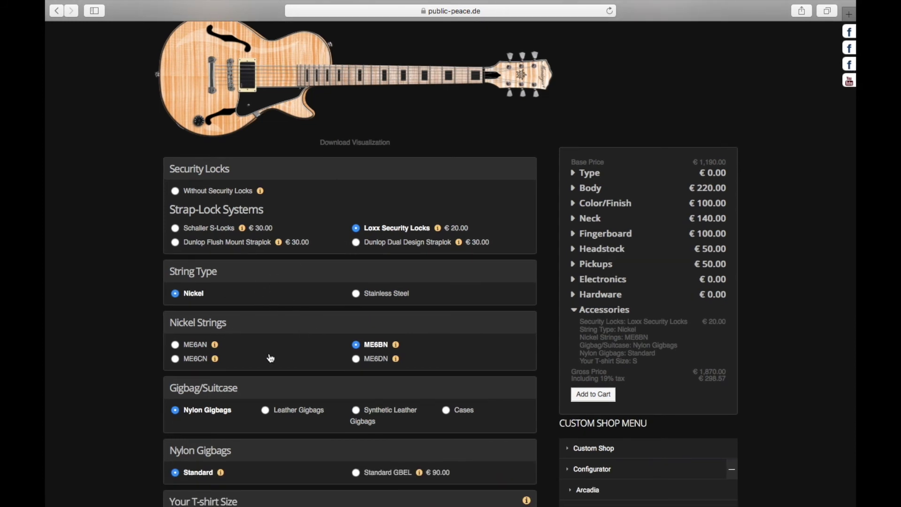
scroll(282, 359, "down", 2)
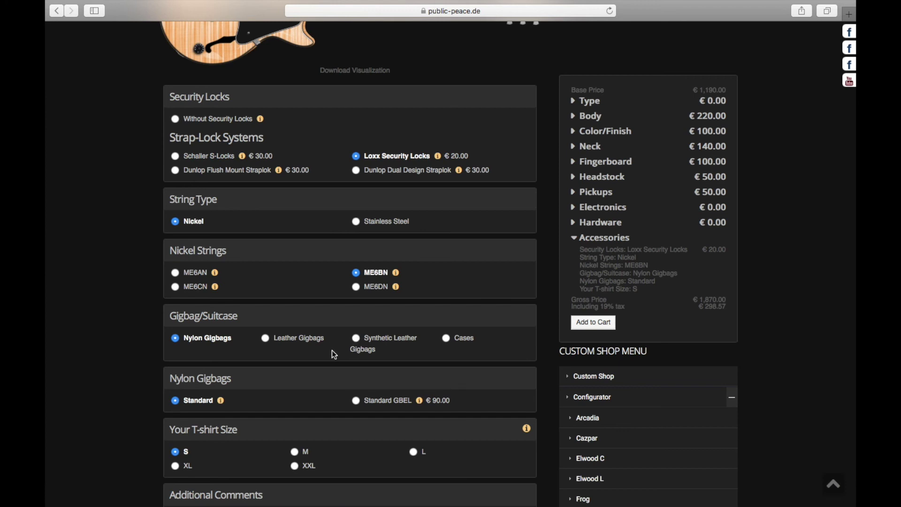
scroll(324, 351, "down", 2)
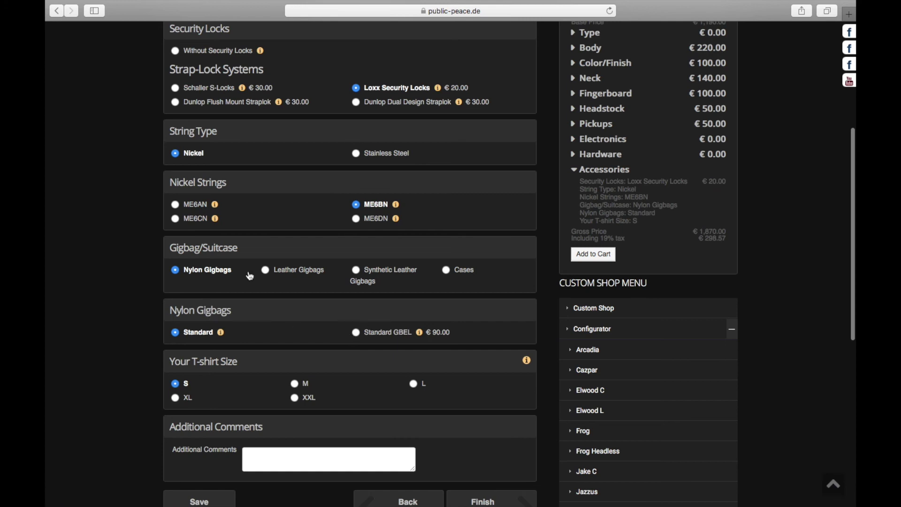
scroll(296, 327, "down", 1)
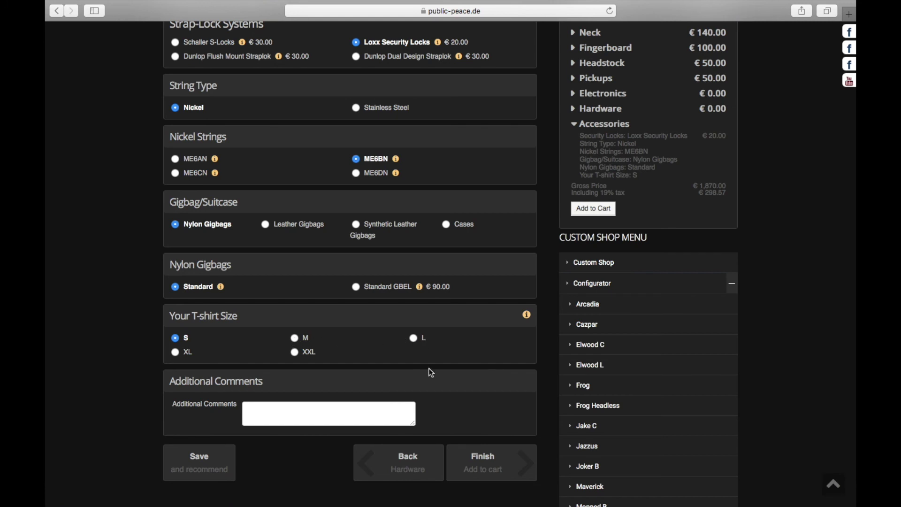
scroll(421, 414, "down", 2)
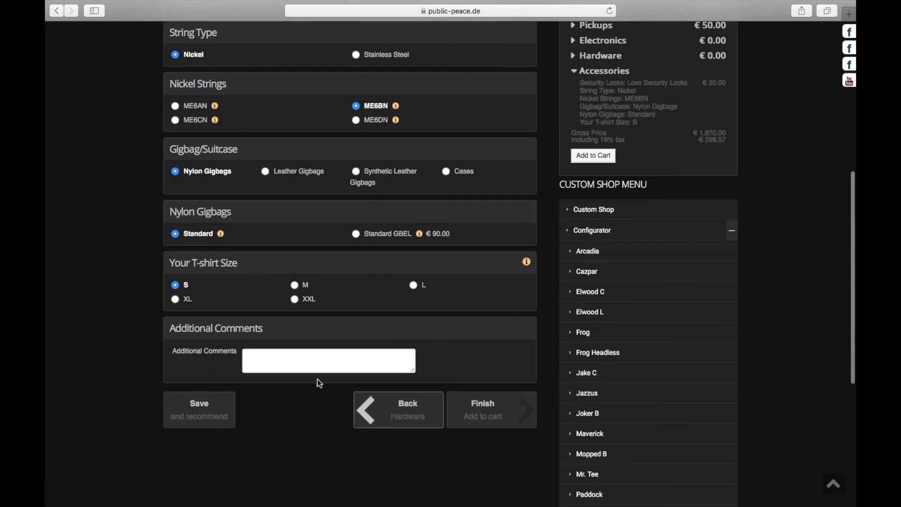
left_click(272, 359)
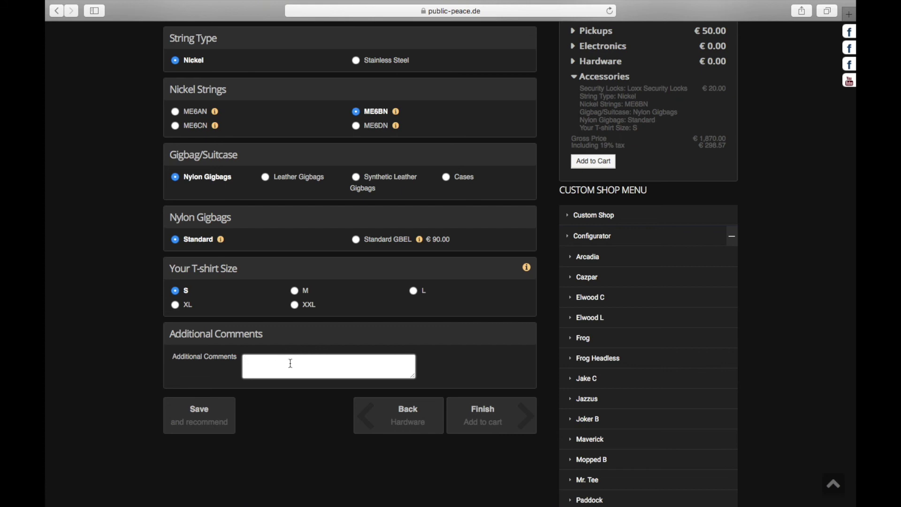
scroll(291, 364, "up", 5)
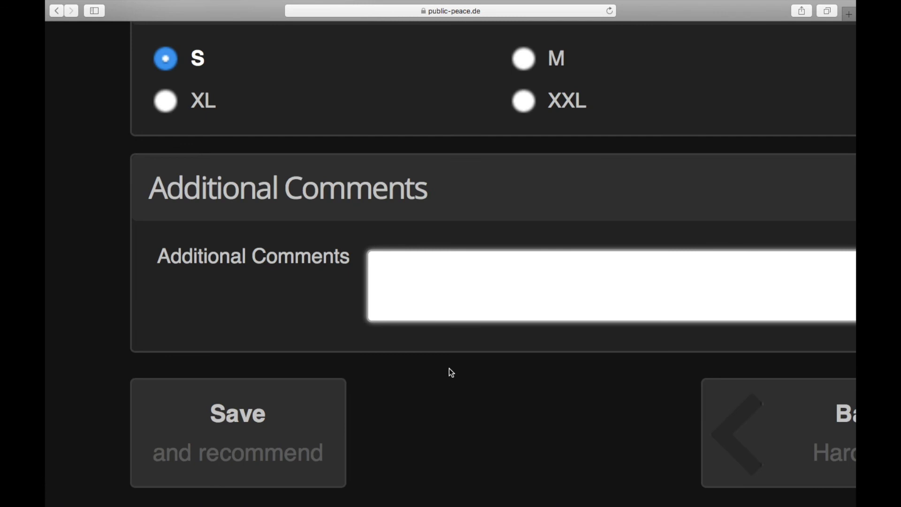
scroll(450, 369, "down", 5)
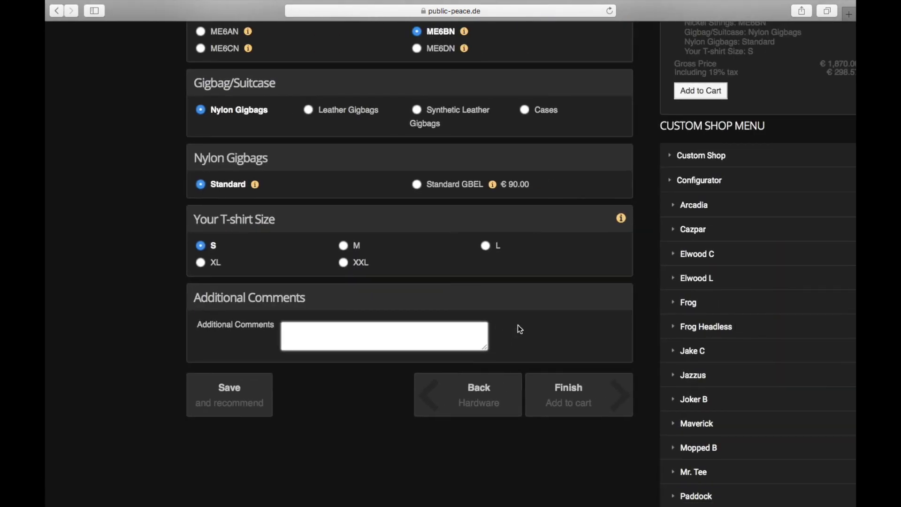
scroll(596, 341, "down", 1)
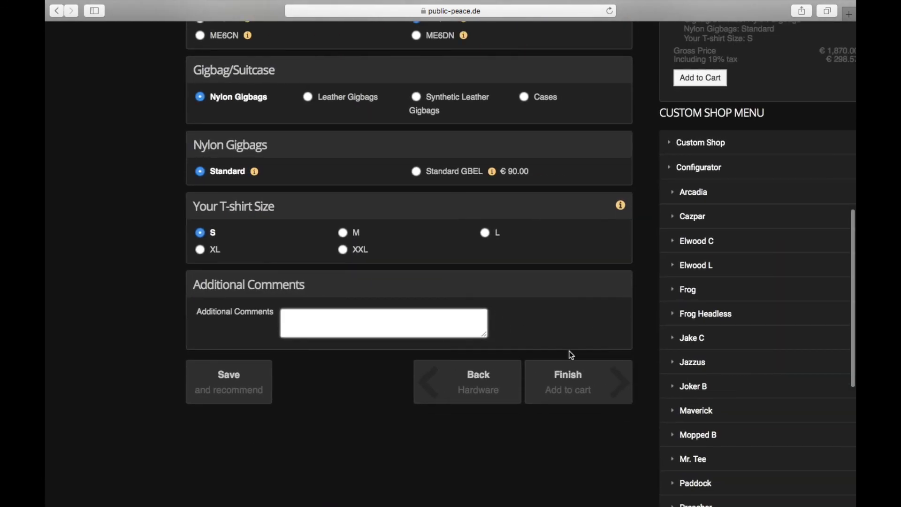
left_click(582, 394)
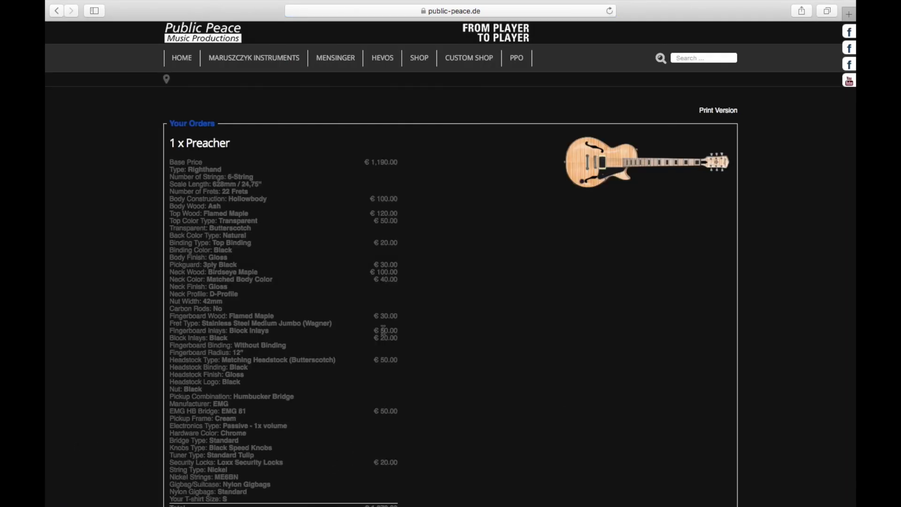
scroll(352, 285, "down", 2)
scroll(350, 291, "down", 1)
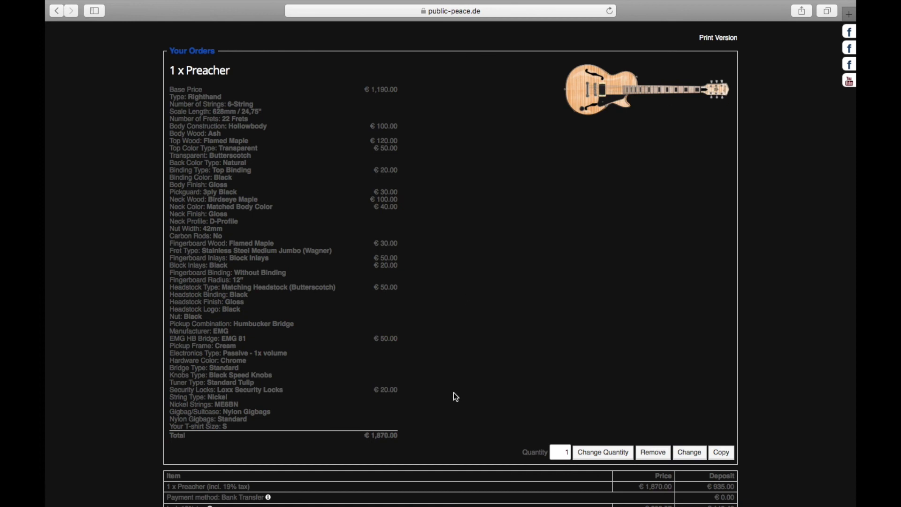
scroll(453, 396, "down", 4)
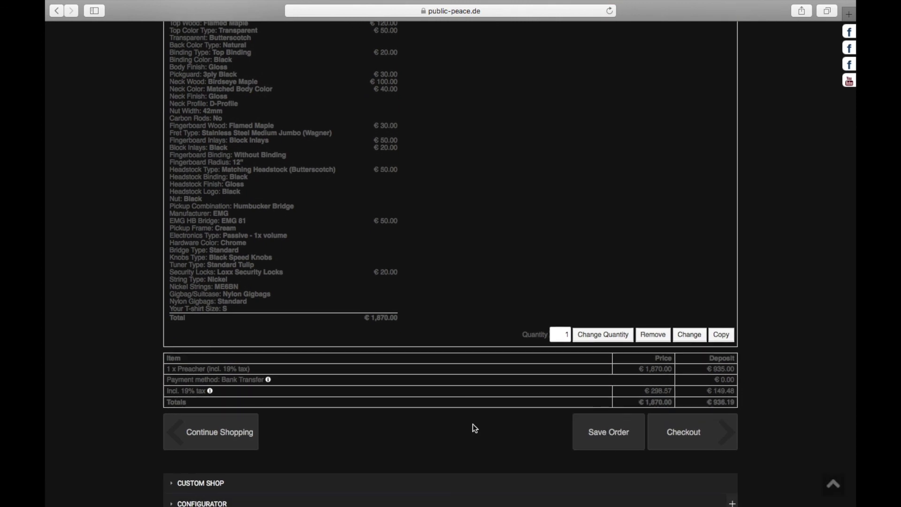
scroll(466, 290, "up", 2)
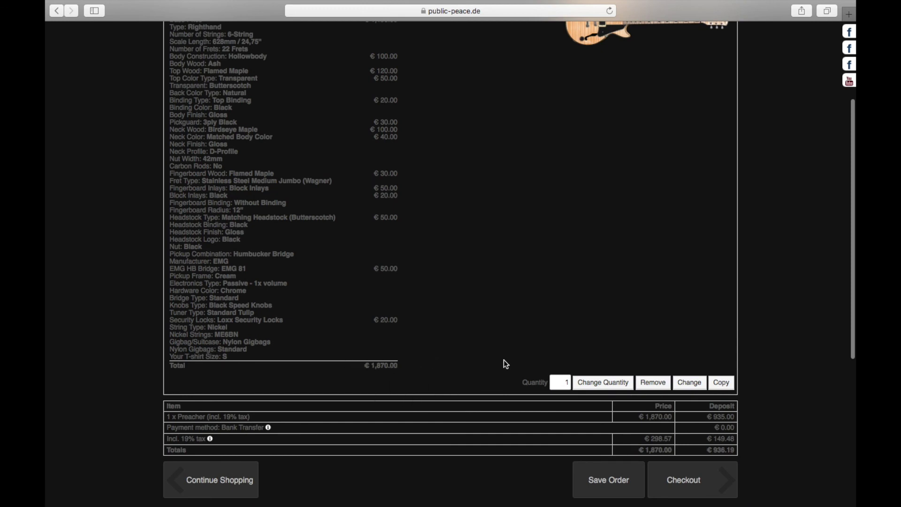
Check out the 1 x Preacher order totalling €1,870.00
left_click(682, 479)
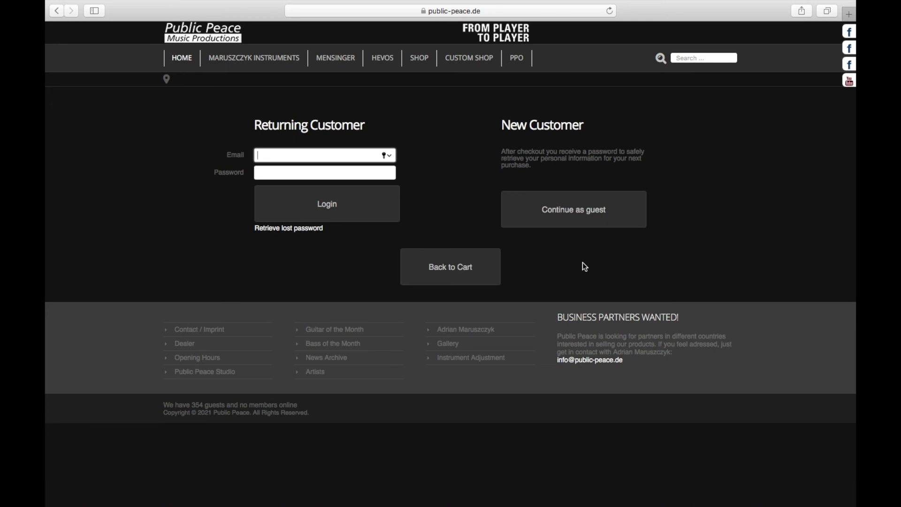
Leave the checkout sign-in page for the Custom Shop model list
left_click(470, 58)
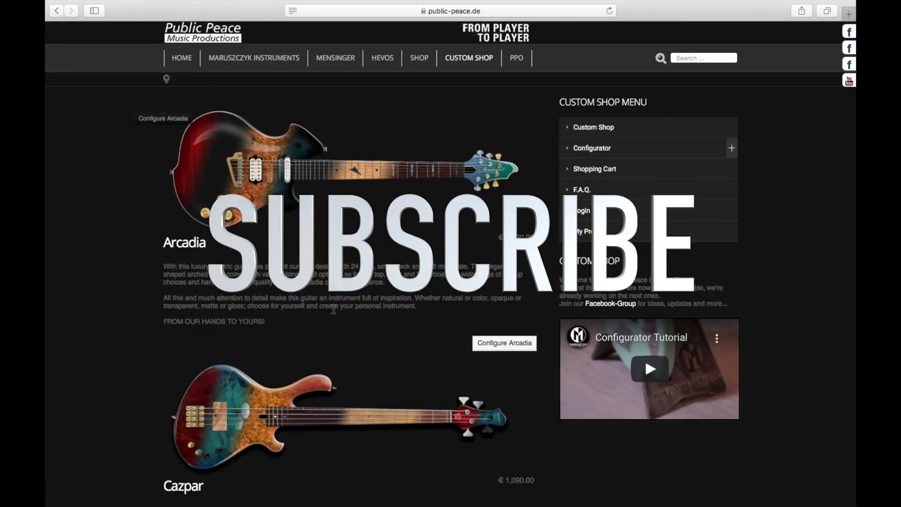
scroll(342, 306, "down", 2)
scroll(342, 309, "down", 5)
scroll(342, 309, "down", 10)
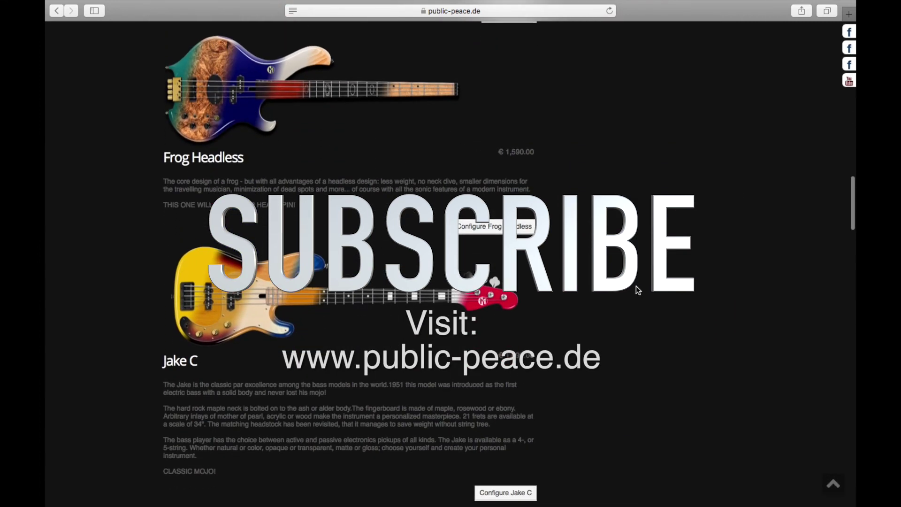